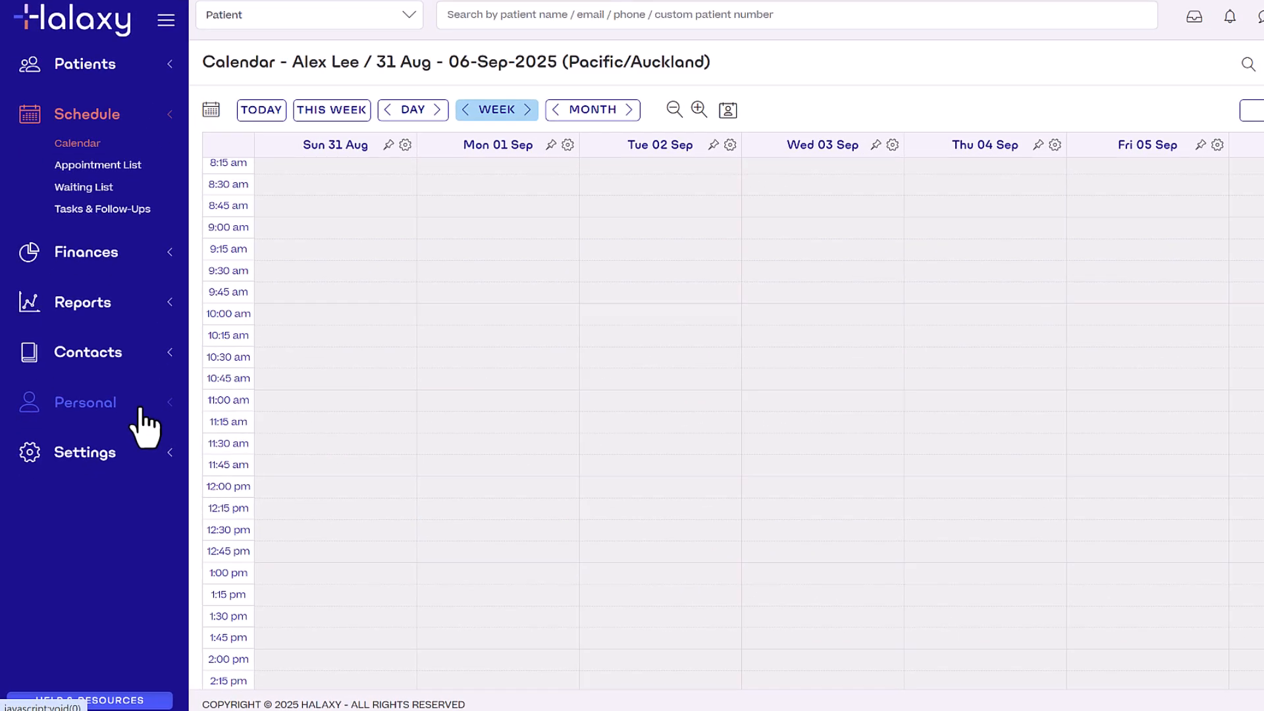
left_click(140, 405)
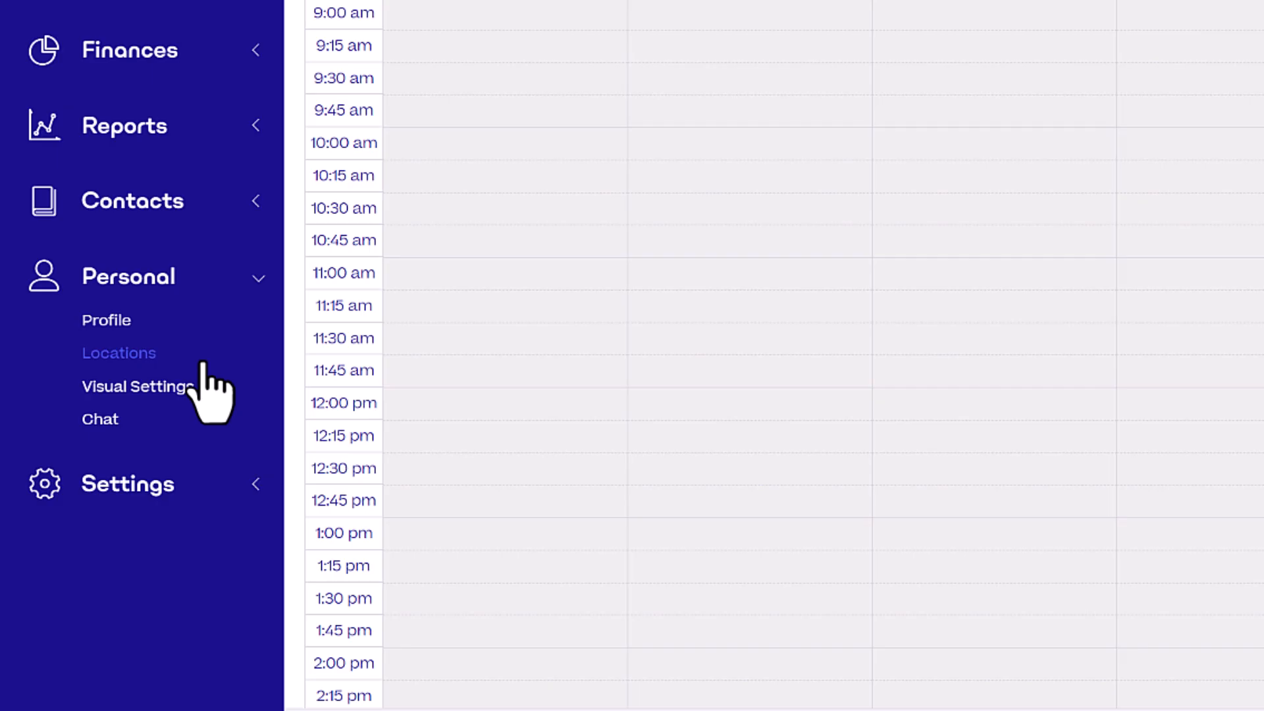
left_click(203, 363)
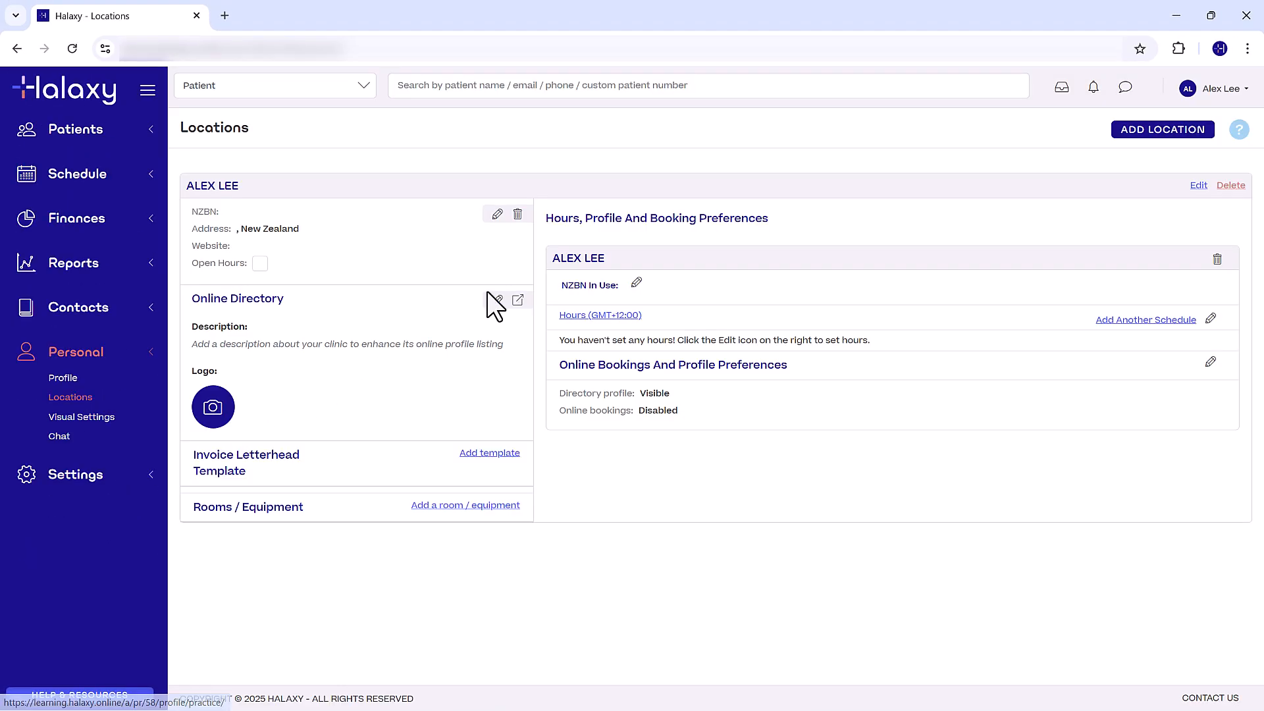
left_click(1199, 187)
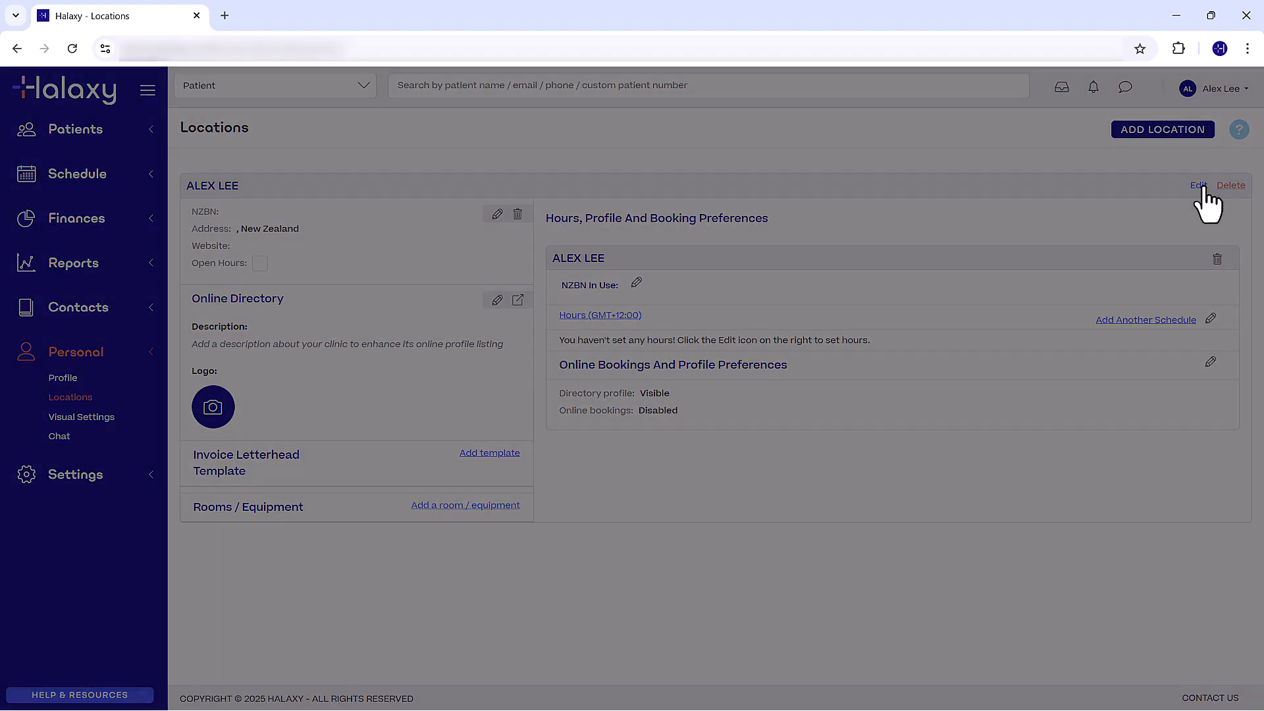
triple_click(505, 208)
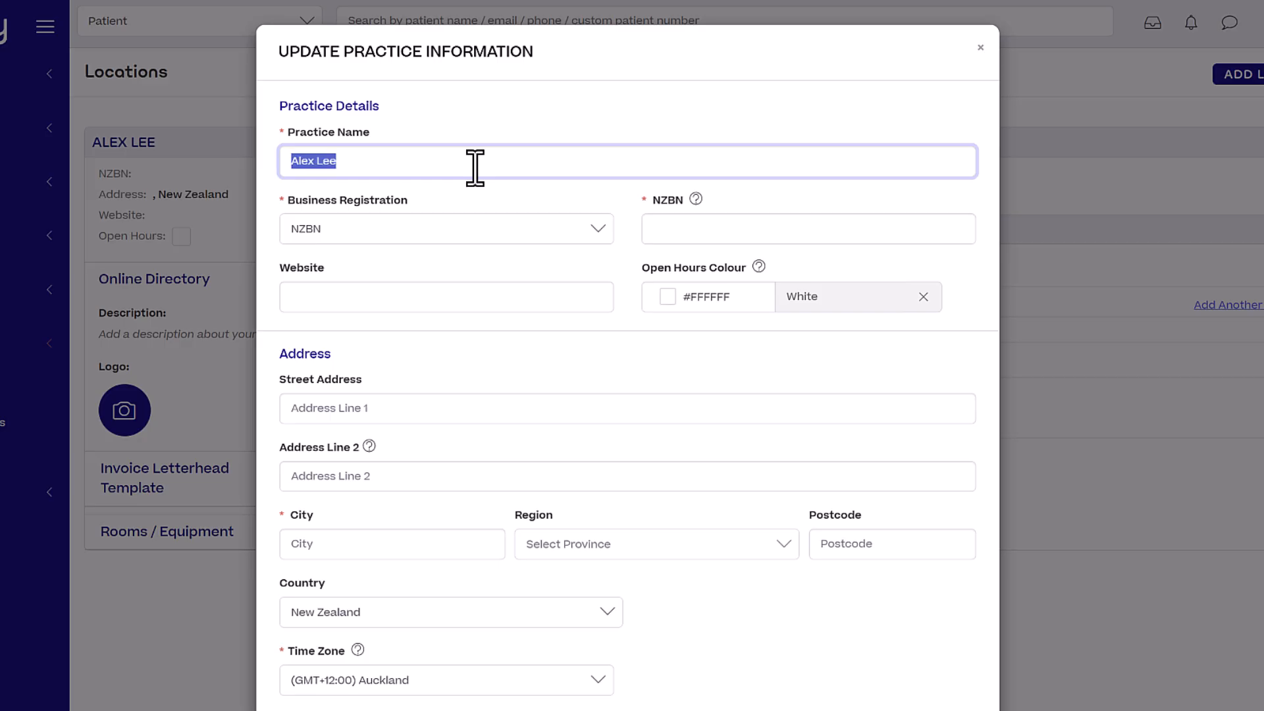
type("Halaxy Health")
left_click(400, 297)
type("https://halaxyhealth.co.nz")
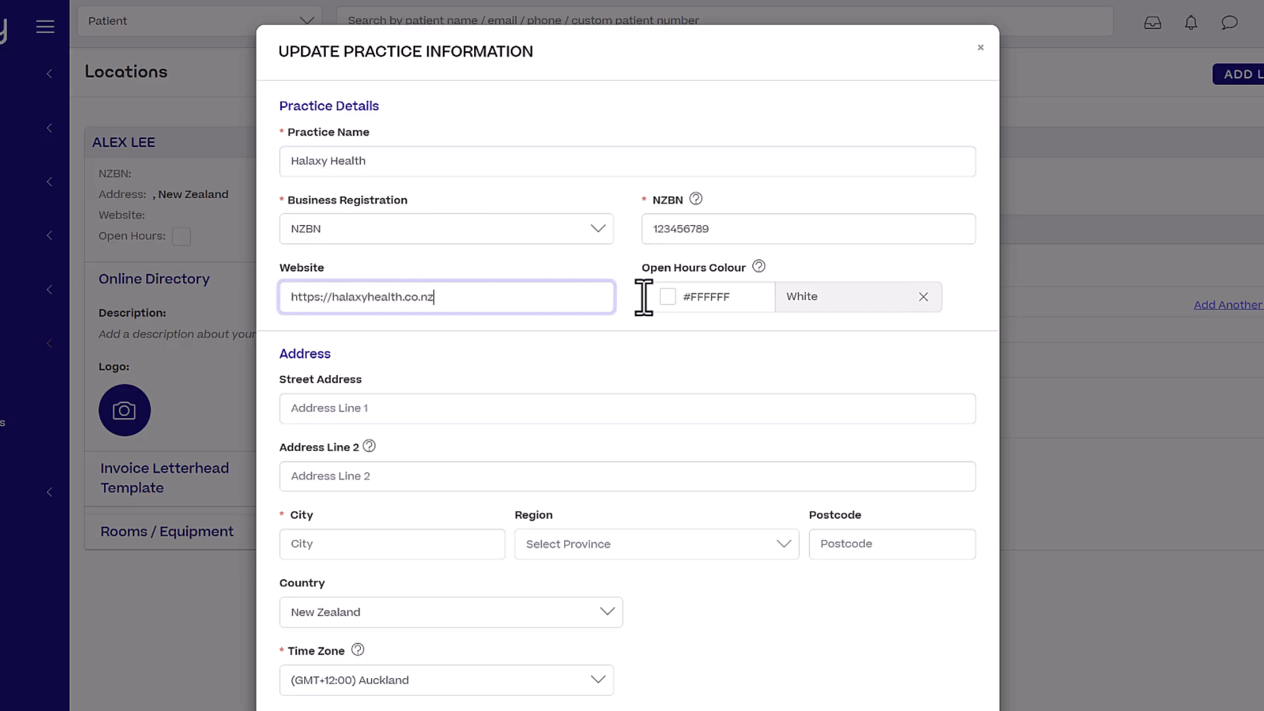
Choose the Perfume open-hours colour, enter the Auckland street address and save the location.
left_click(673, 297)
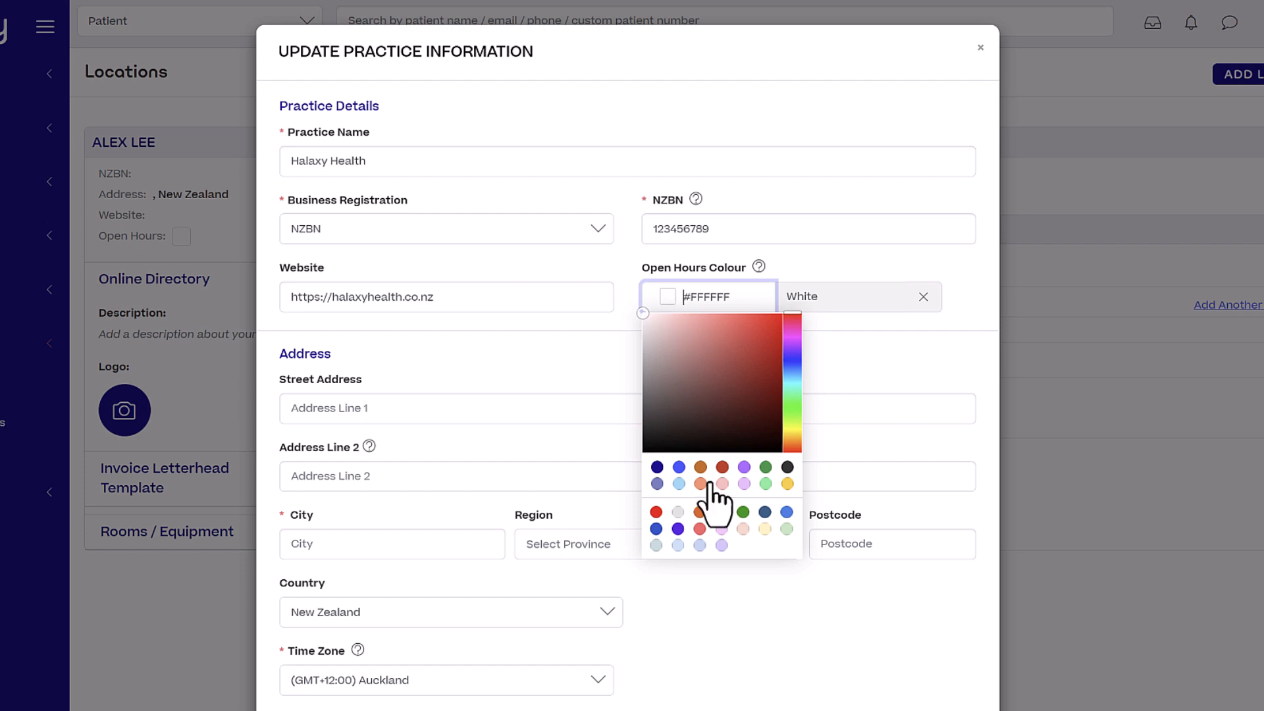
left_click(722, 545)
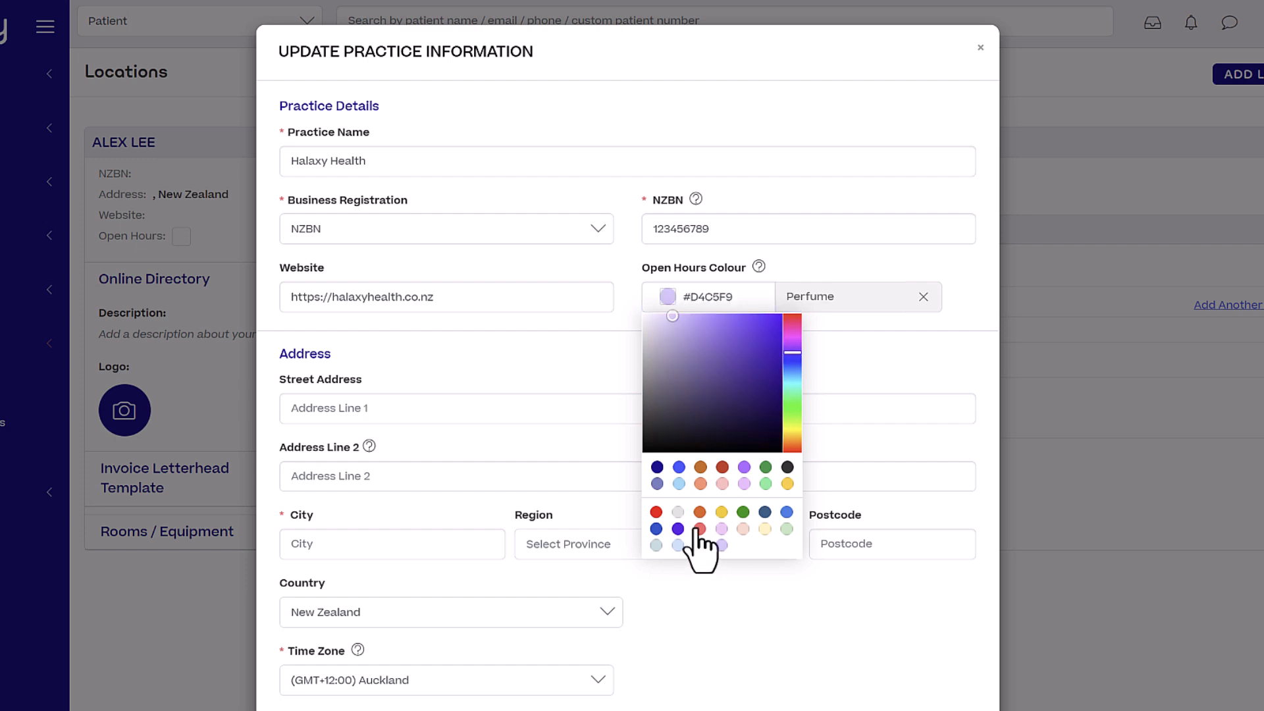
left_click(496, 409)
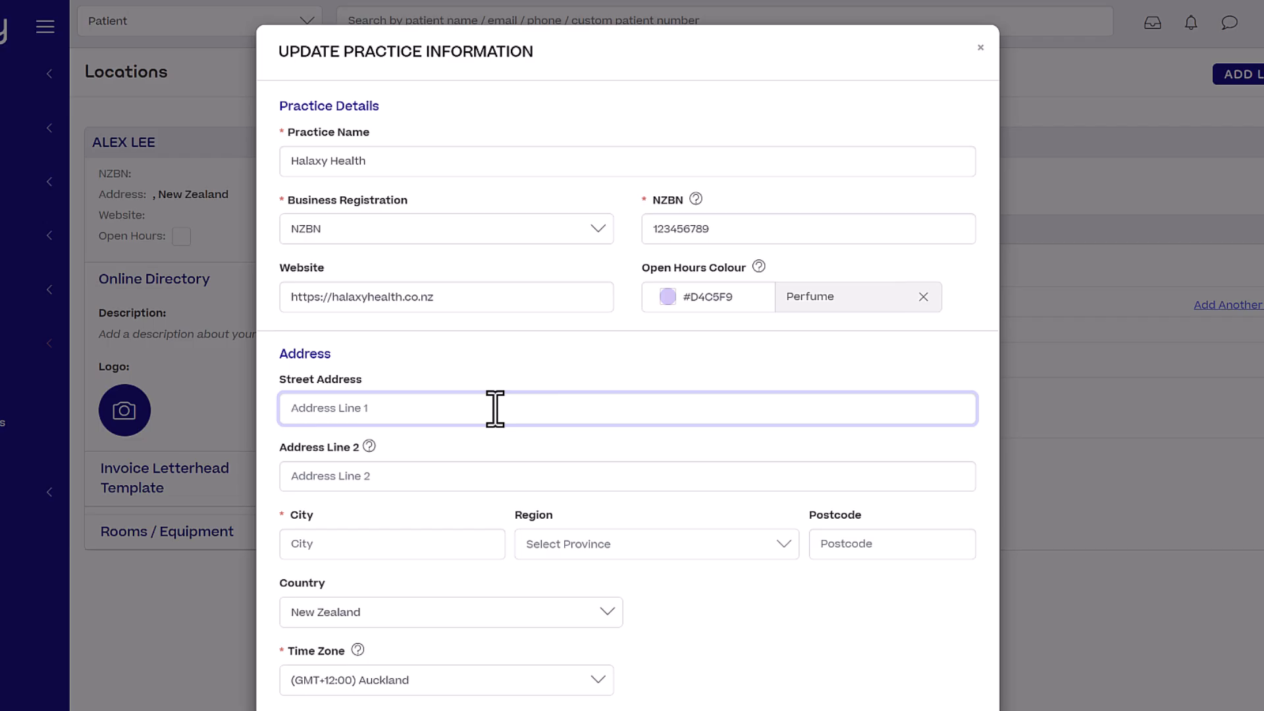
type("1 Main Street")
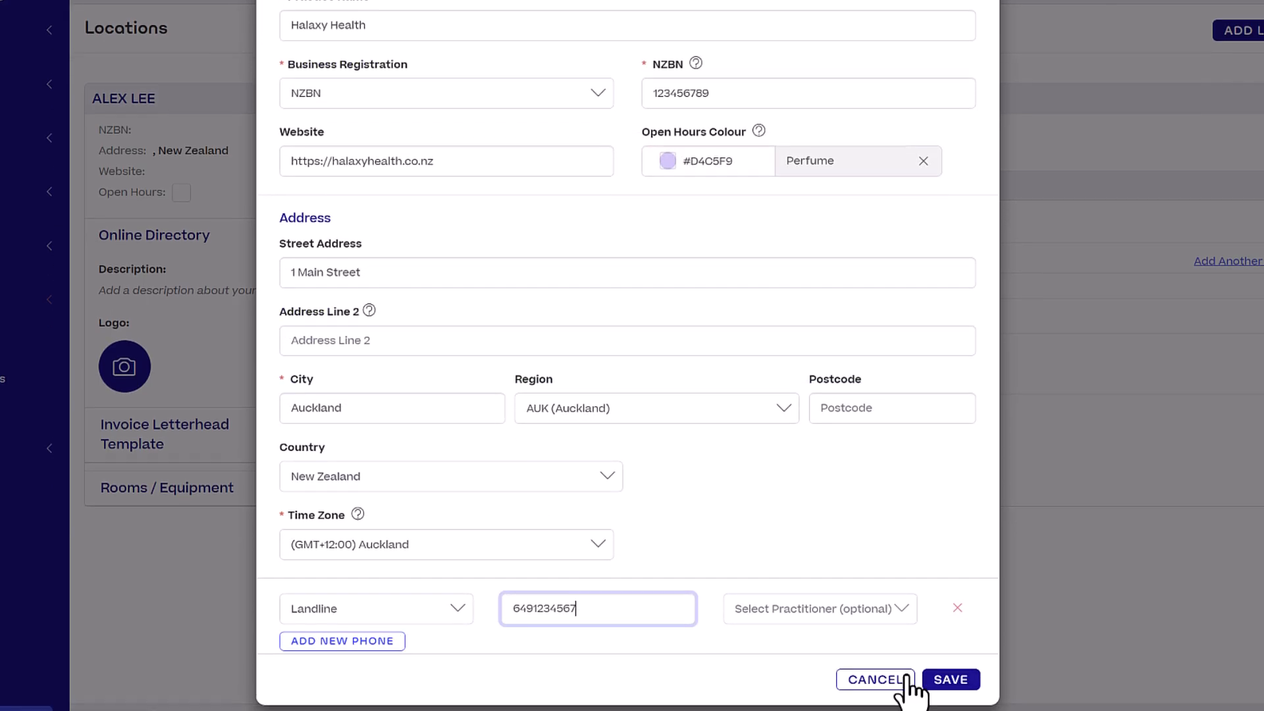
left_click(952, 680)
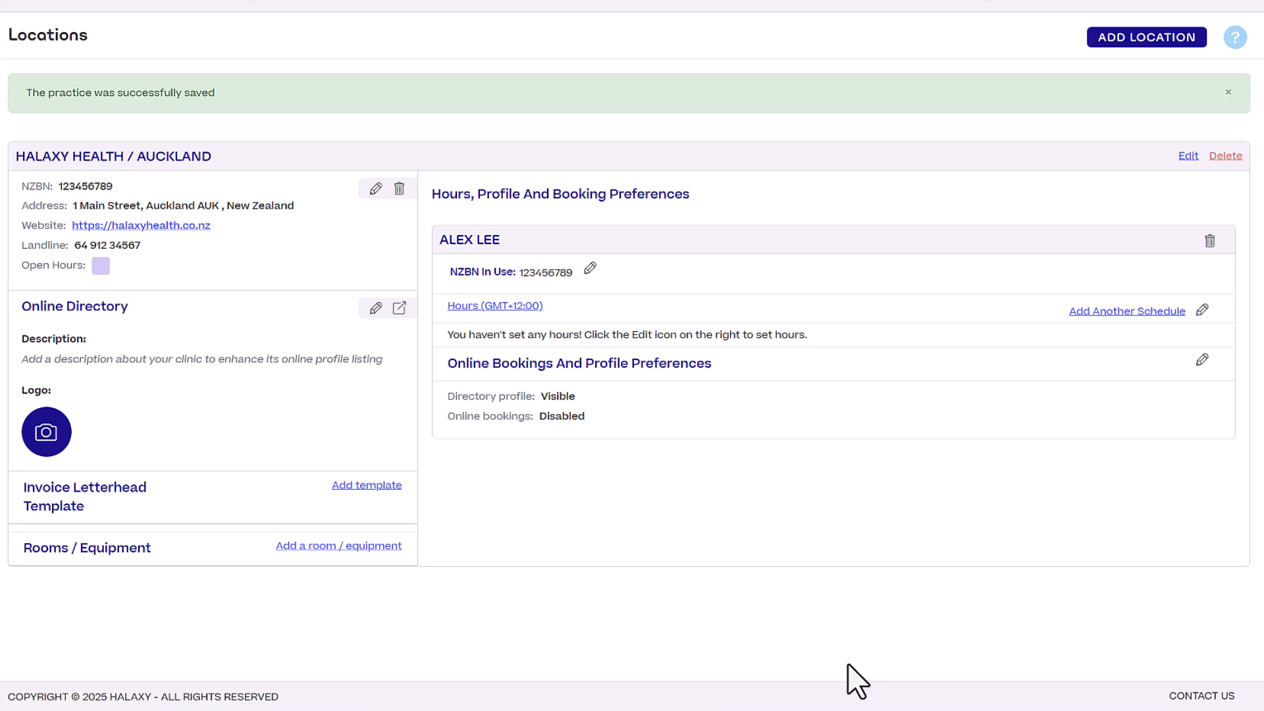
Add Monday, Wednesday and Friday sessions of 09:00–12:00 and 13:00–17:00 from 07-Sep-2025, then save.
left_click(1201, 311)
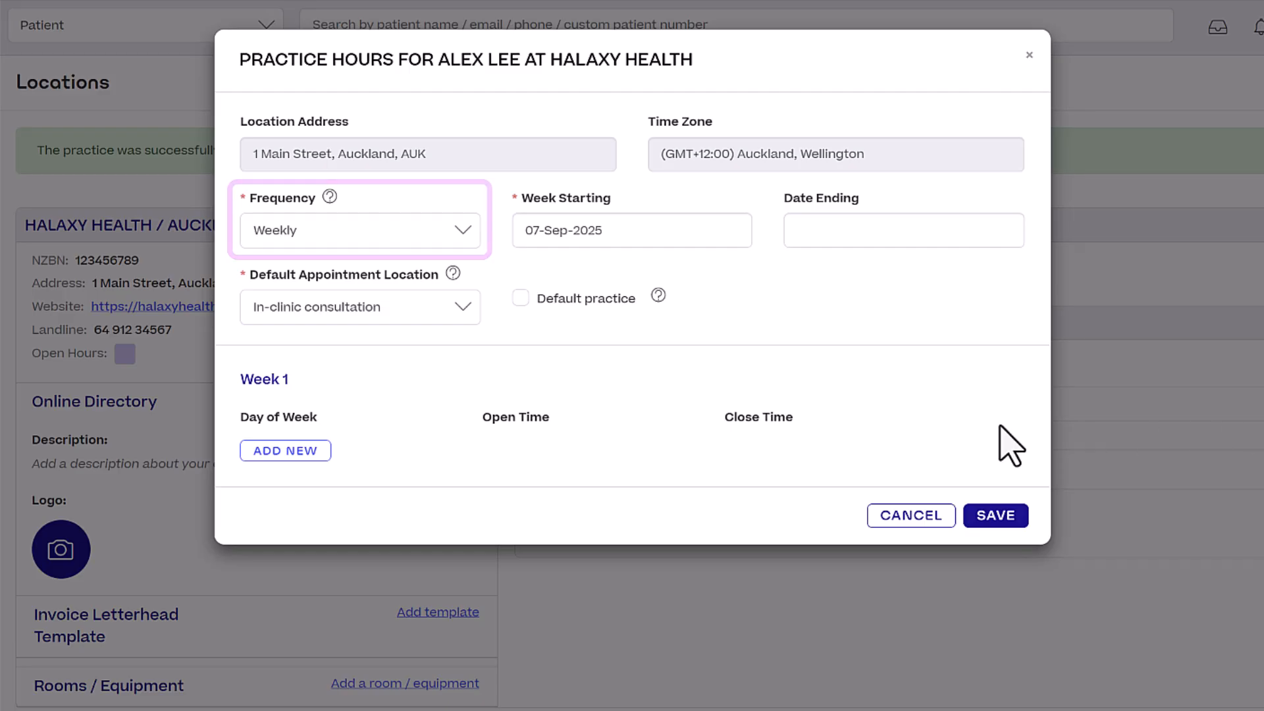
left_click(294, 453)
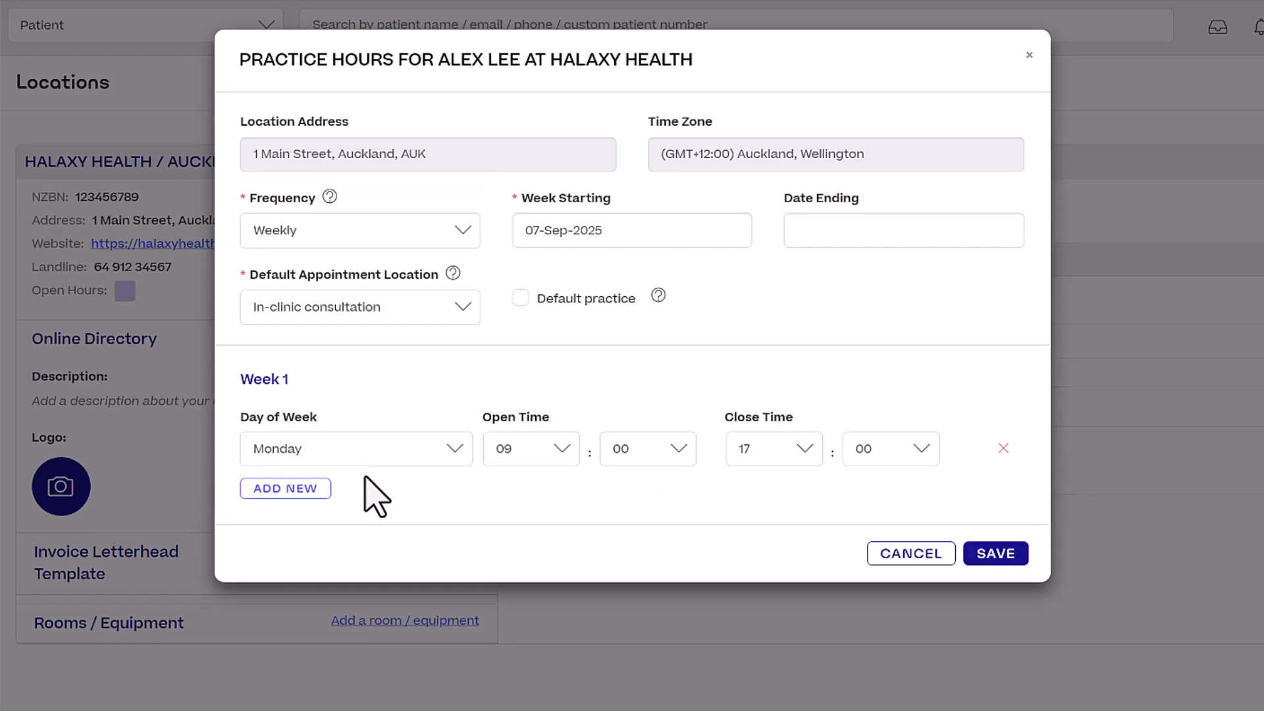
left_click(285, 488)
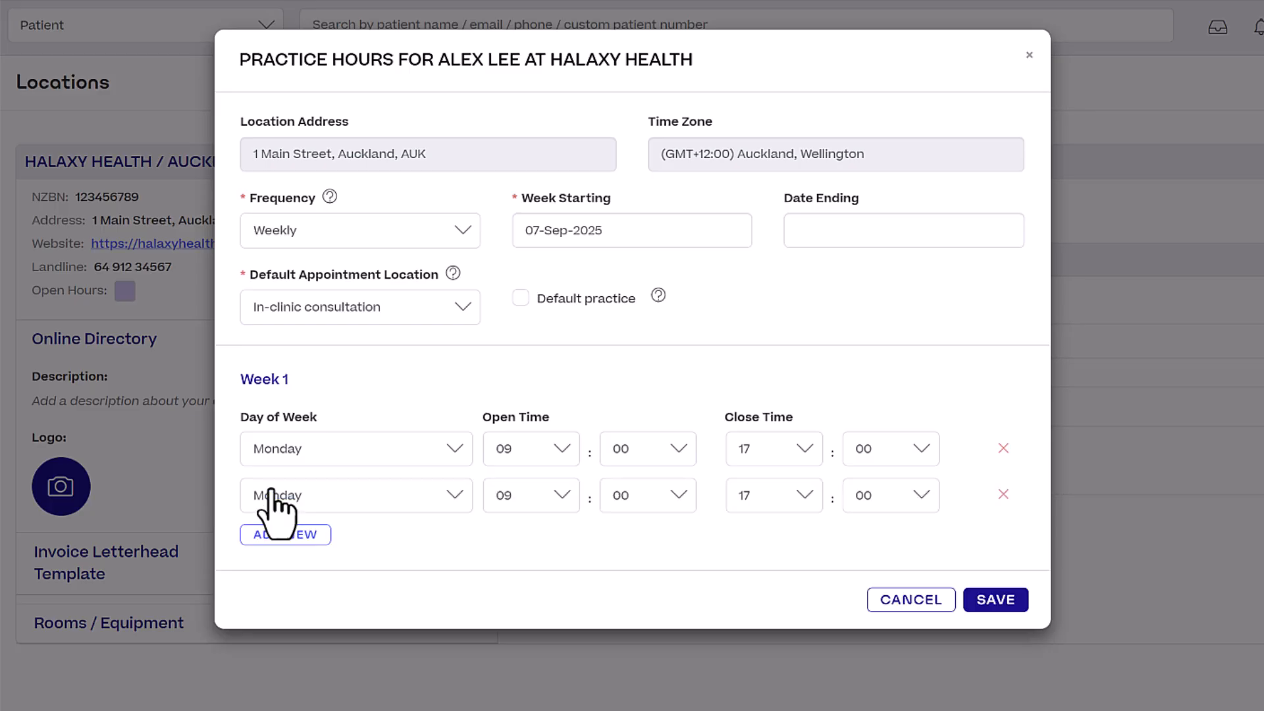
left_click(746, 458)
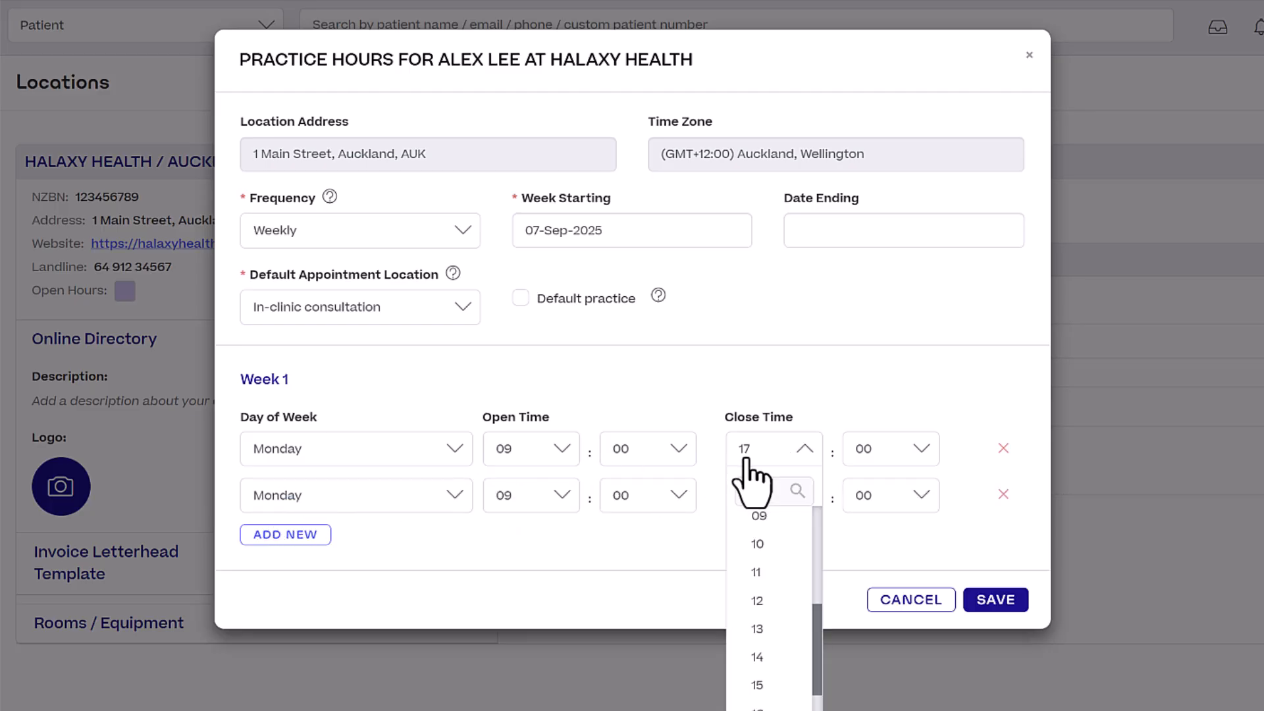
type("12")
left_click(754, 527)
left_click(520, 501)
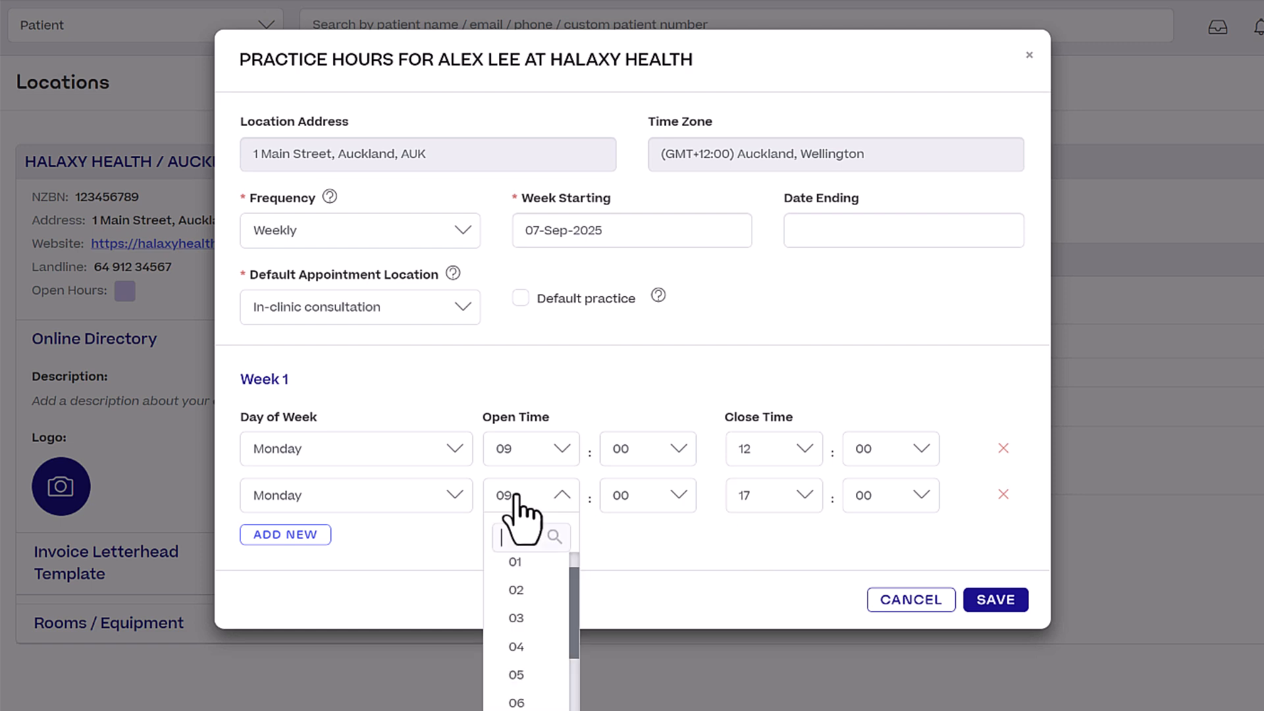
type("13")
left_click(523, 575)
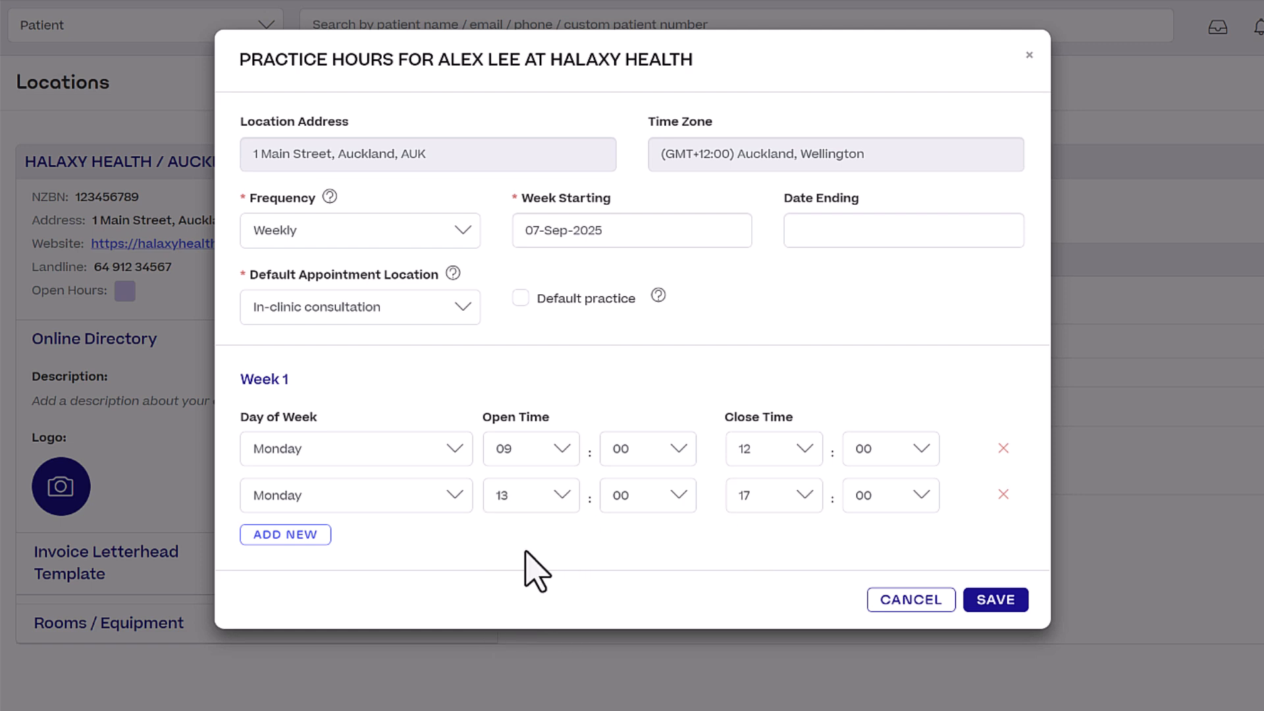
left_click(308, 539)
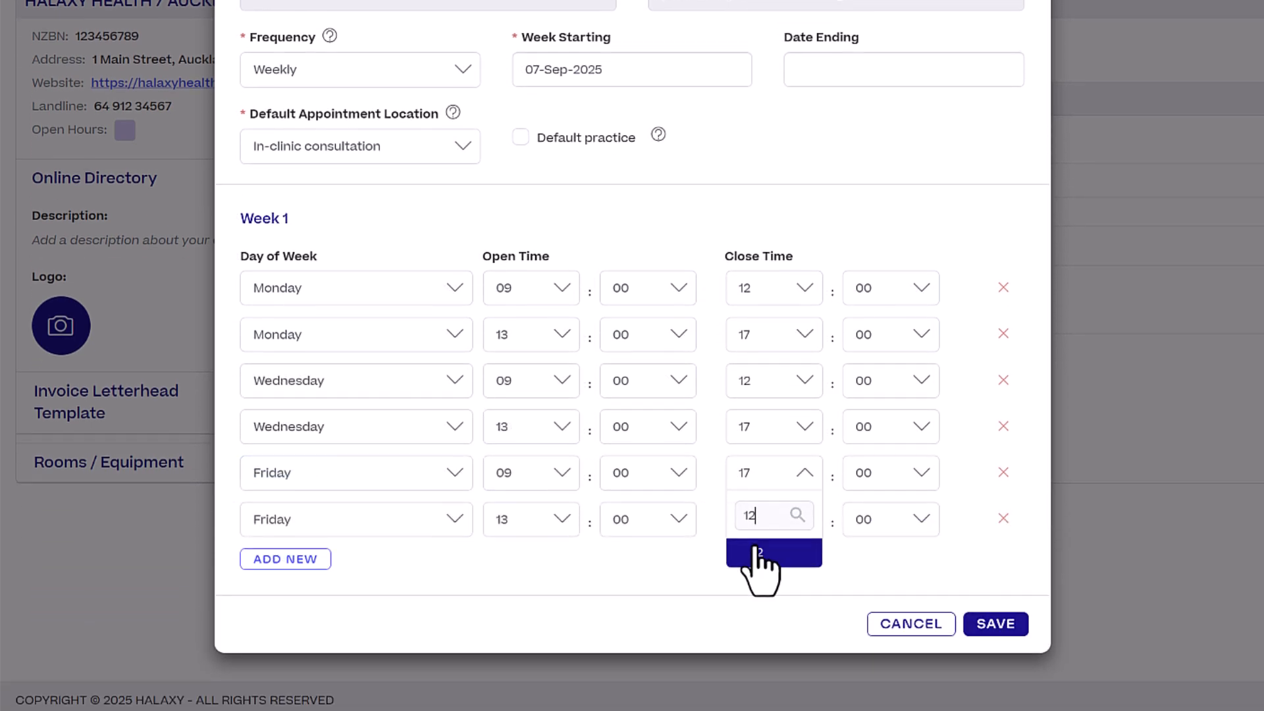
left_click(758, 552)
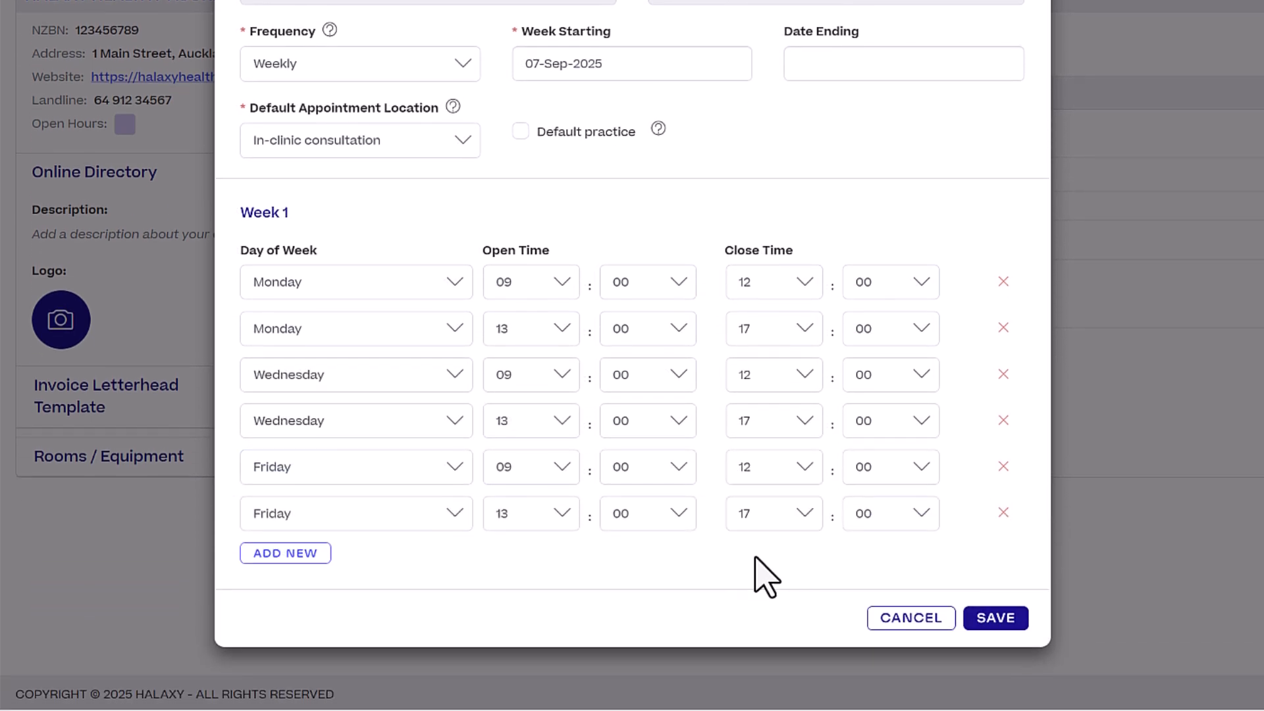
left_click(1014, 625)
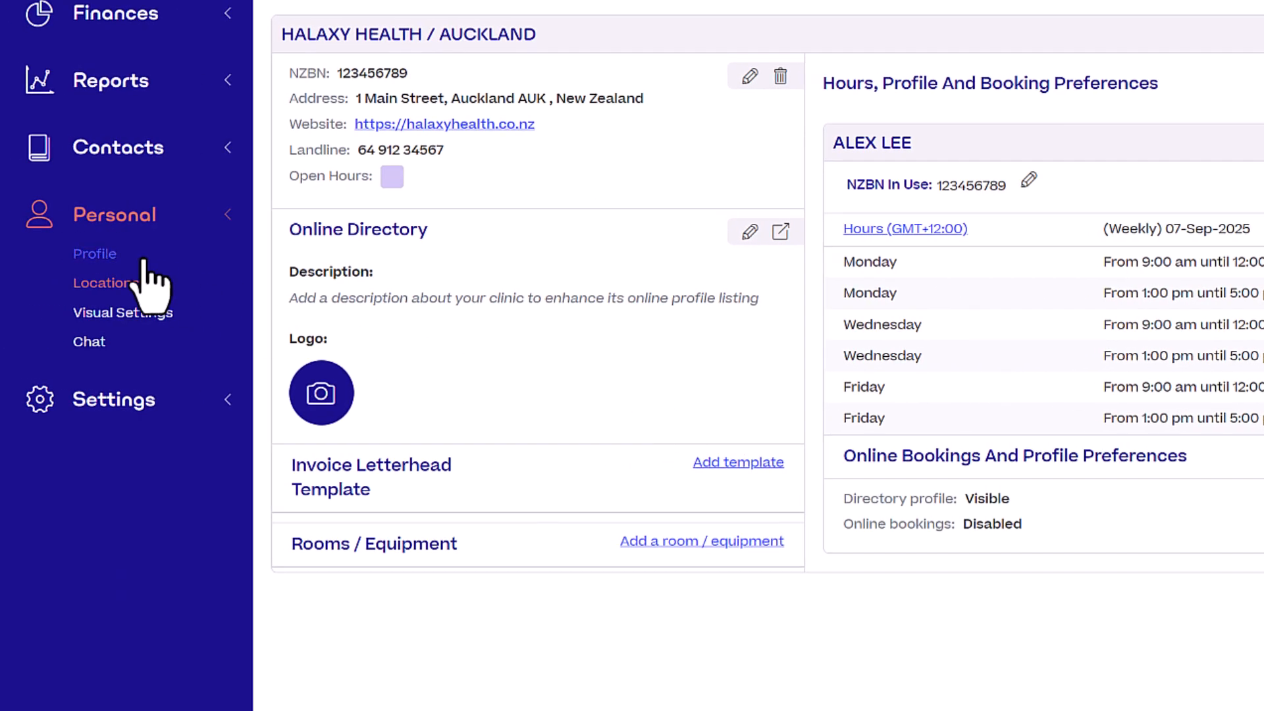
Save the profile with physiotherapy and rehabilitation expertise, English, adults/women focus and a physiotherapy degree.
left_click(142, 260)
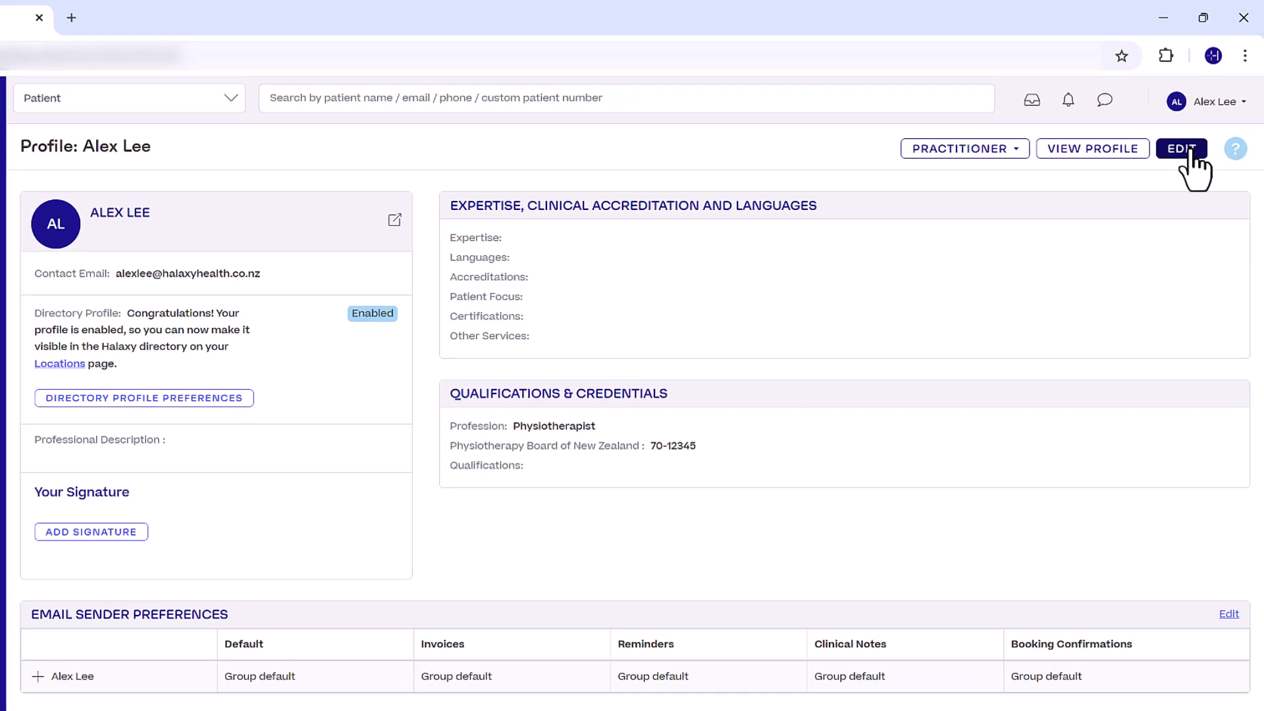
left_click(1205, 130)
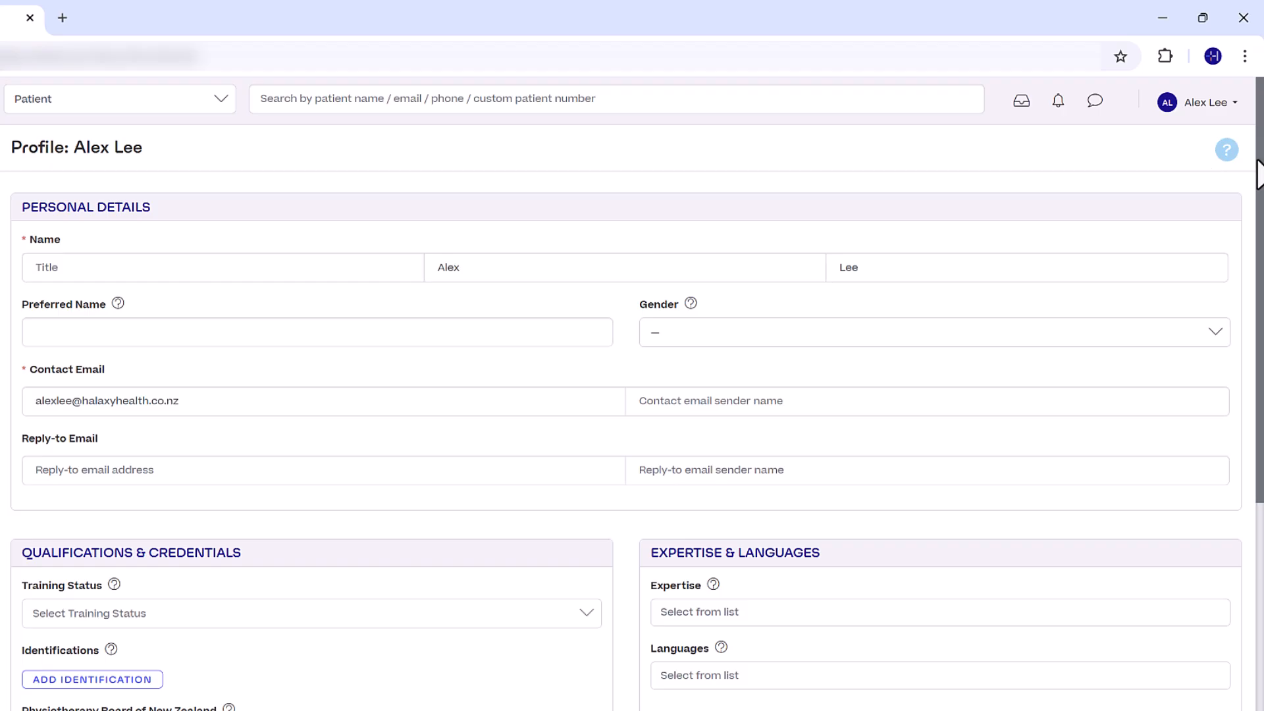
left_click_drag(1259, 174, 1259, 382)
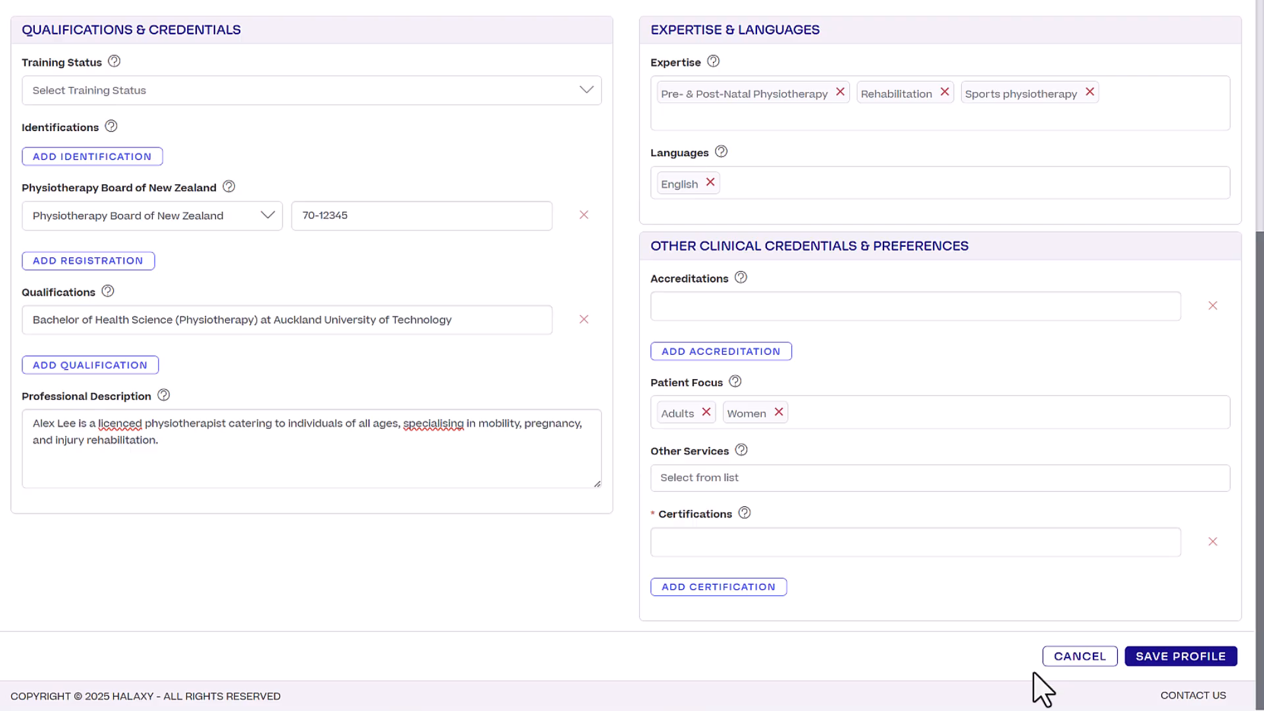
left_click(1171, 662)
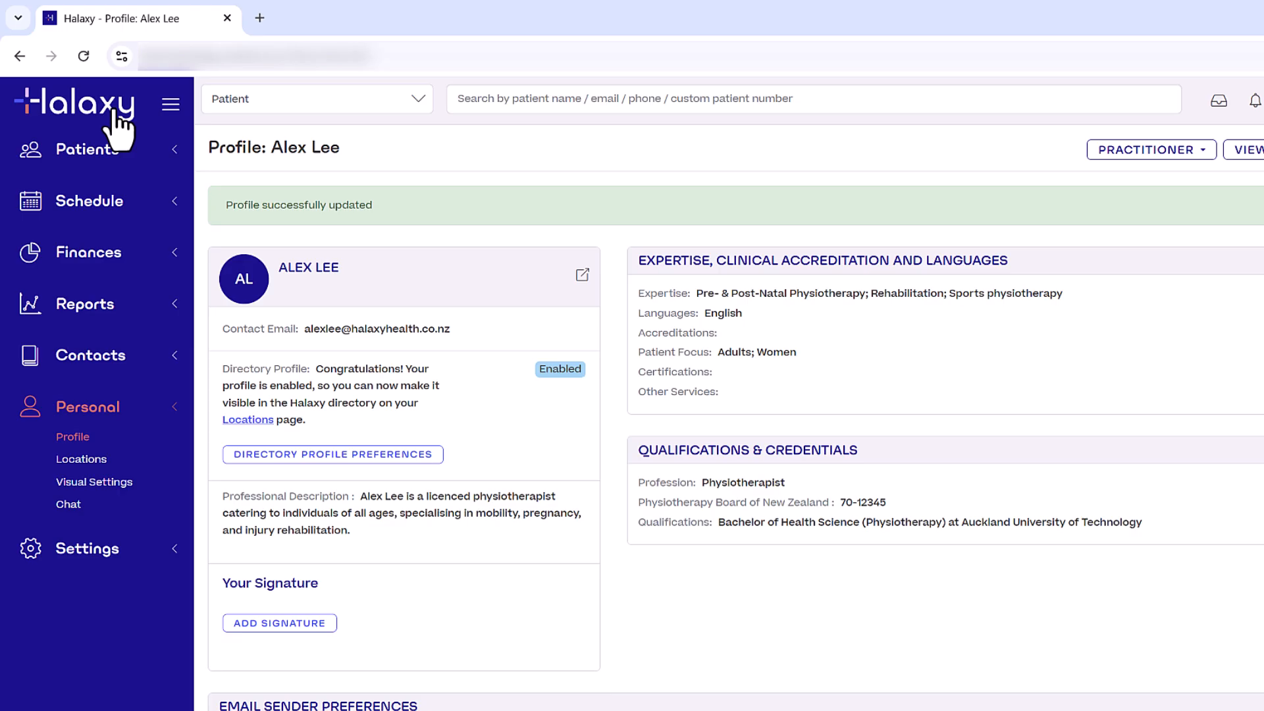
Start a Fri 12 Sep 9:00 am appointment and add the typed patient name as a new patient.
left_click(114, 110)
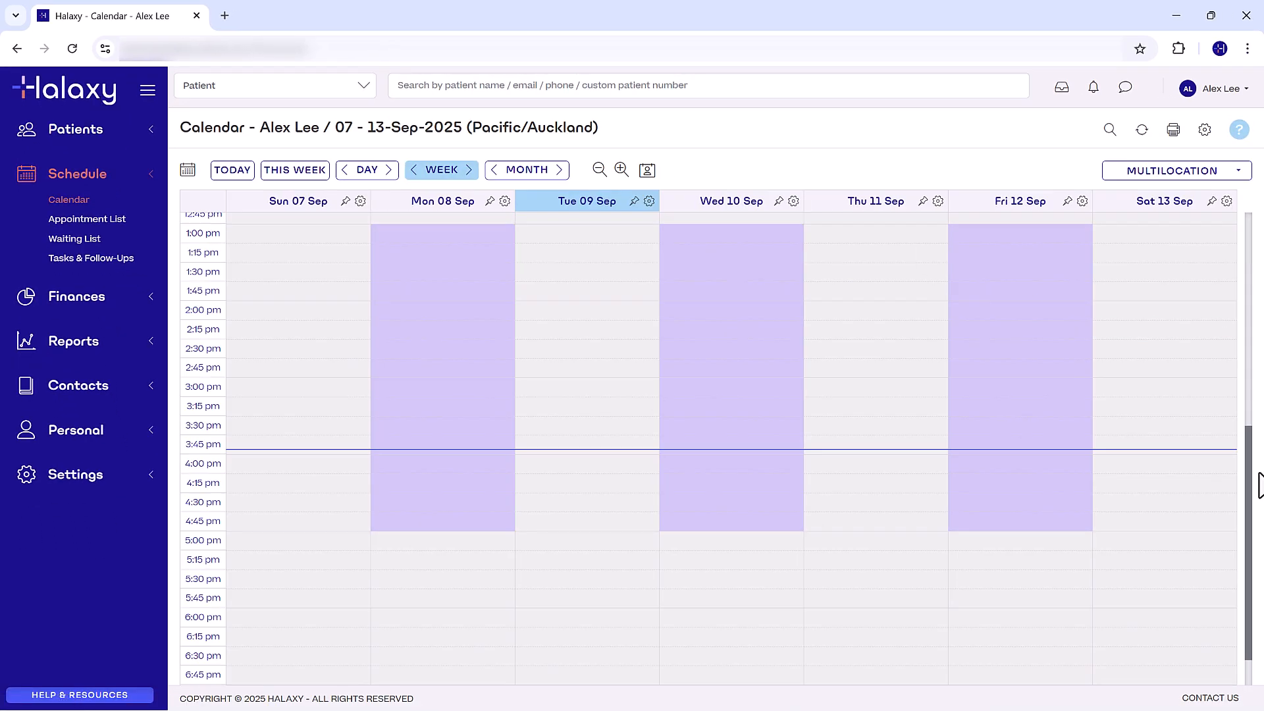
scroll(1249, 507, "up", 5)
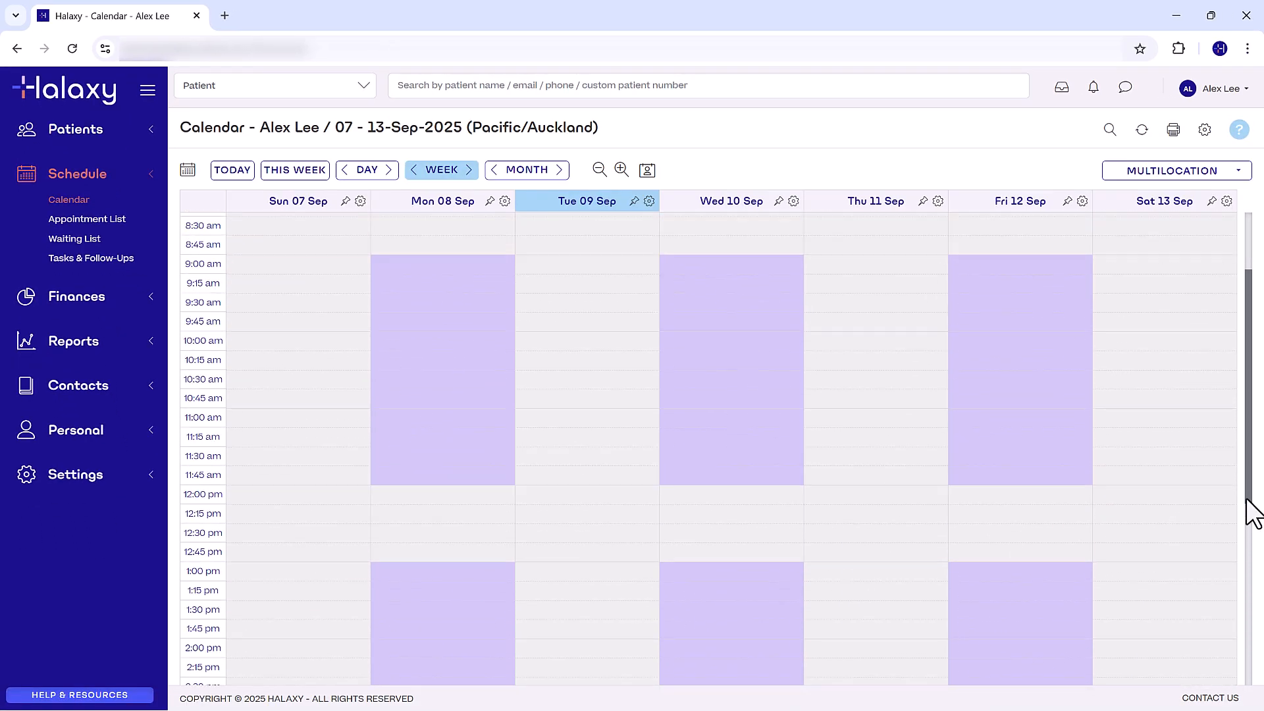
scroll(1255, 513, "up", 1)
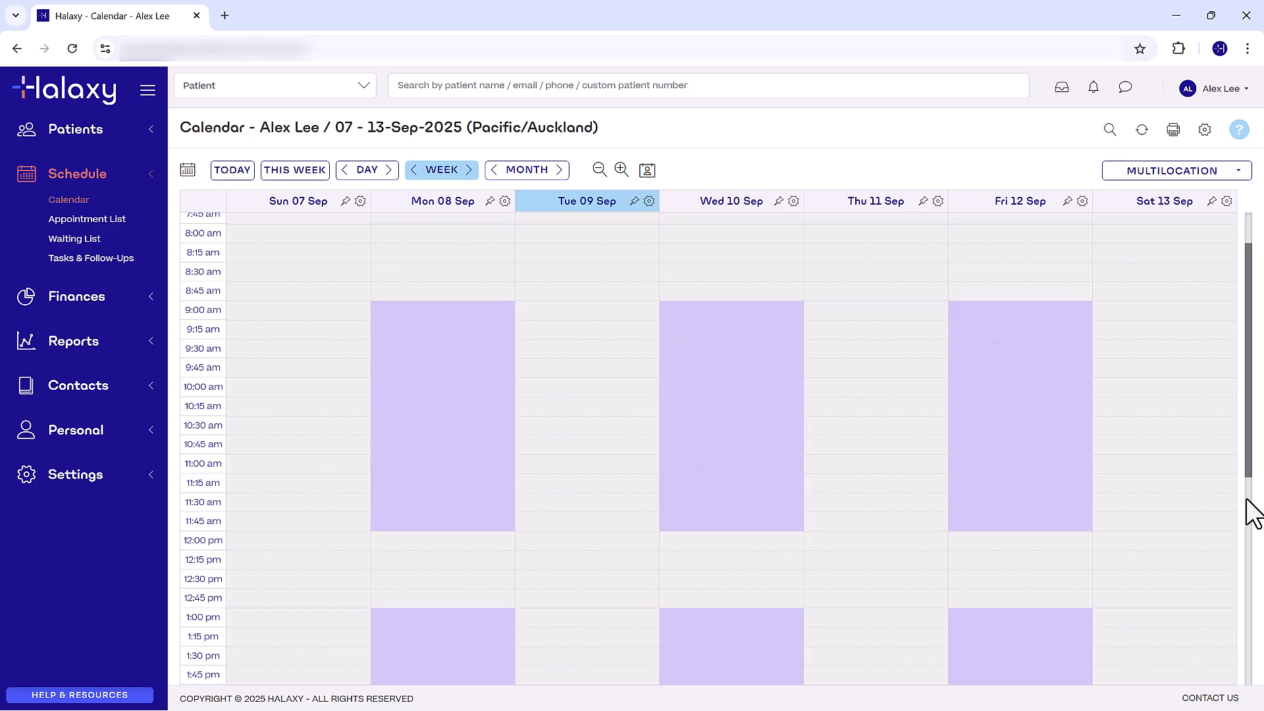
left_click(998, 316)
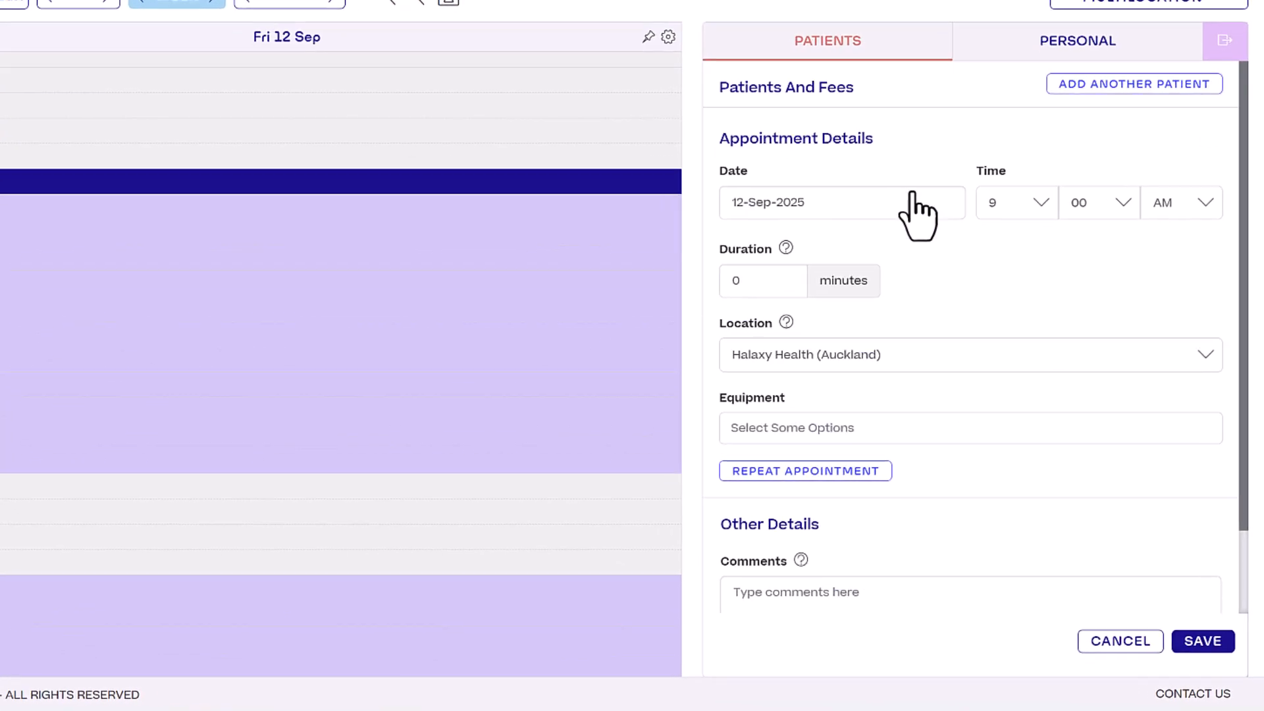
left_click(886, 143)
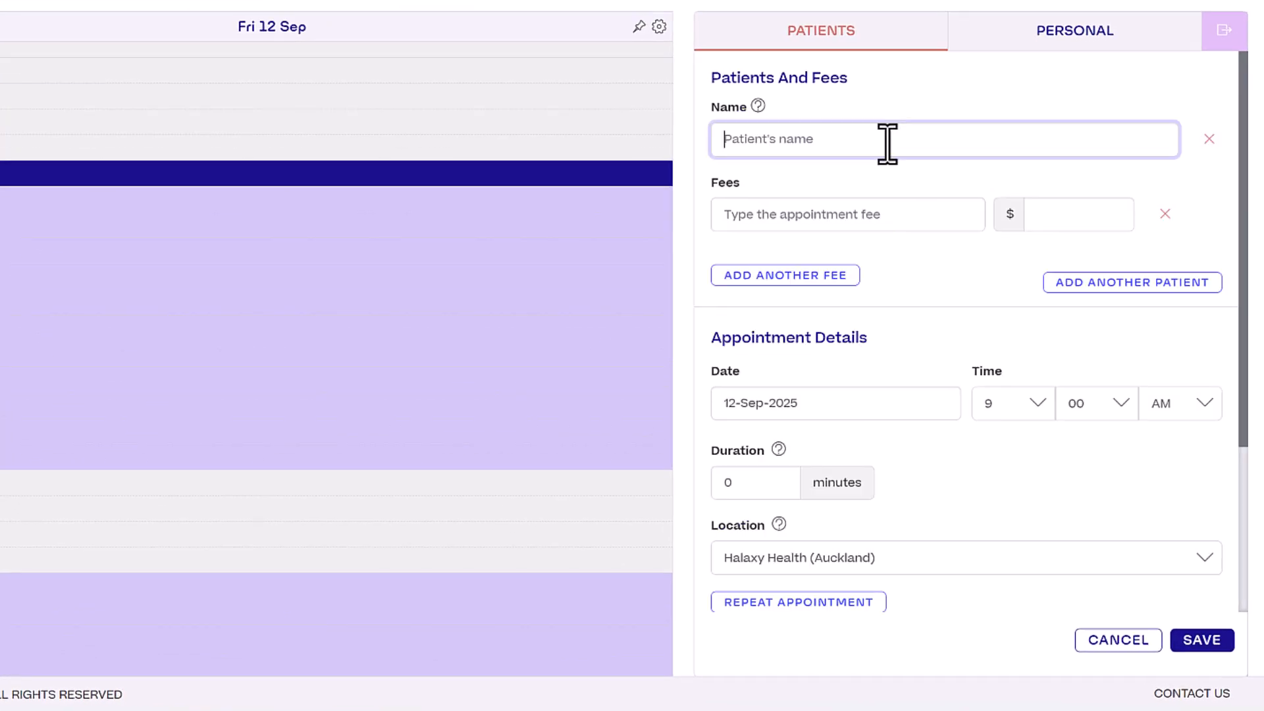
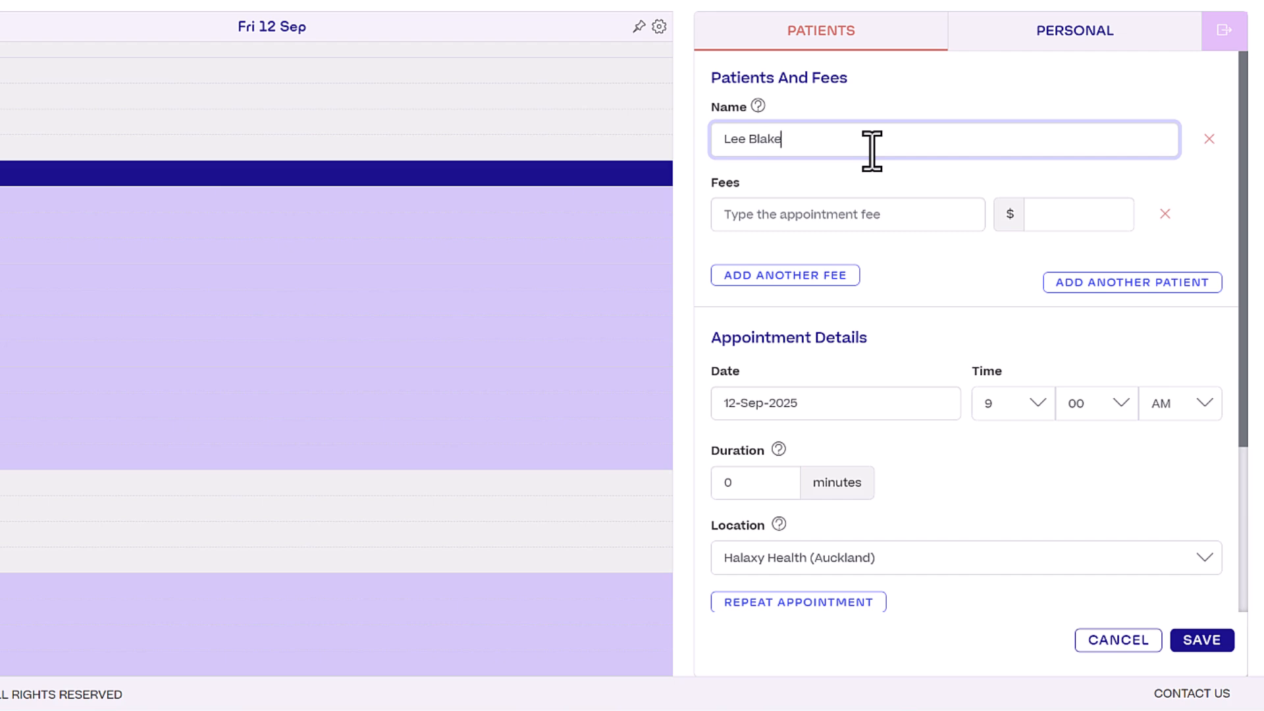
left_click(914, 177)
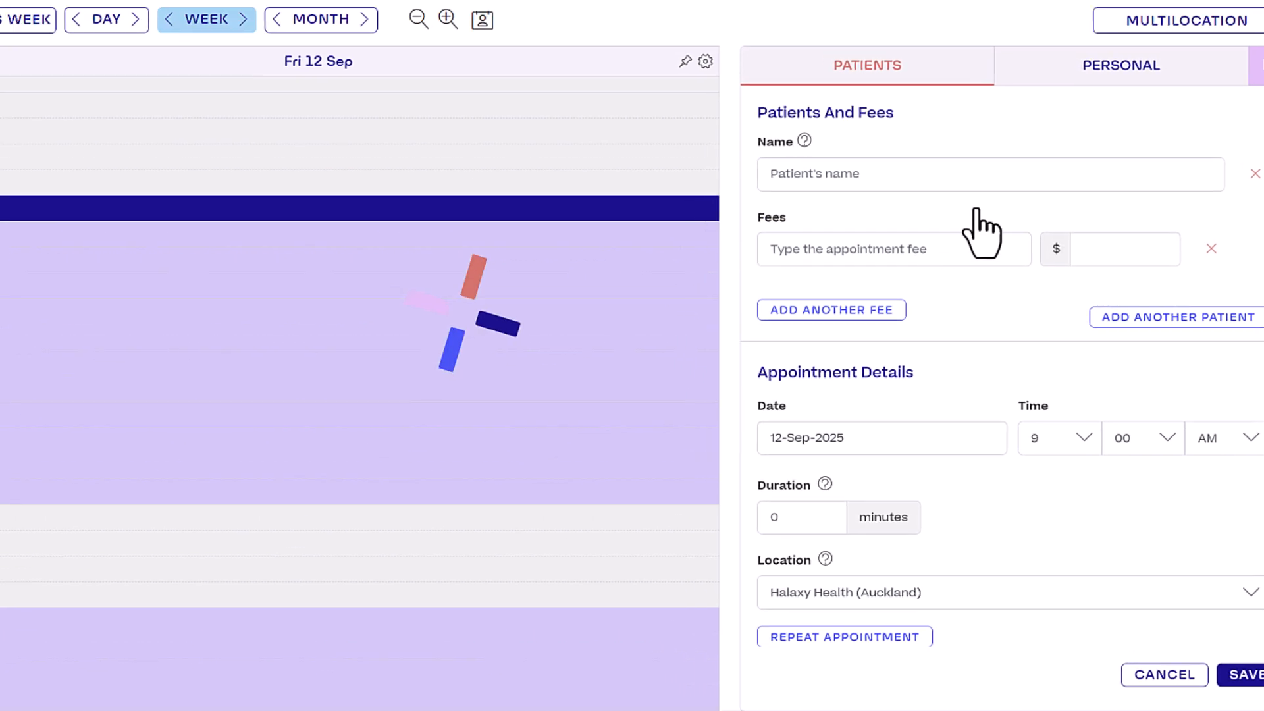
Set the new patient's date of birth to 1/06/1988 and save the record.
left_click(431, 260)
left_click(295, 337)
left_click(600, 263)
left_click(548, 476)
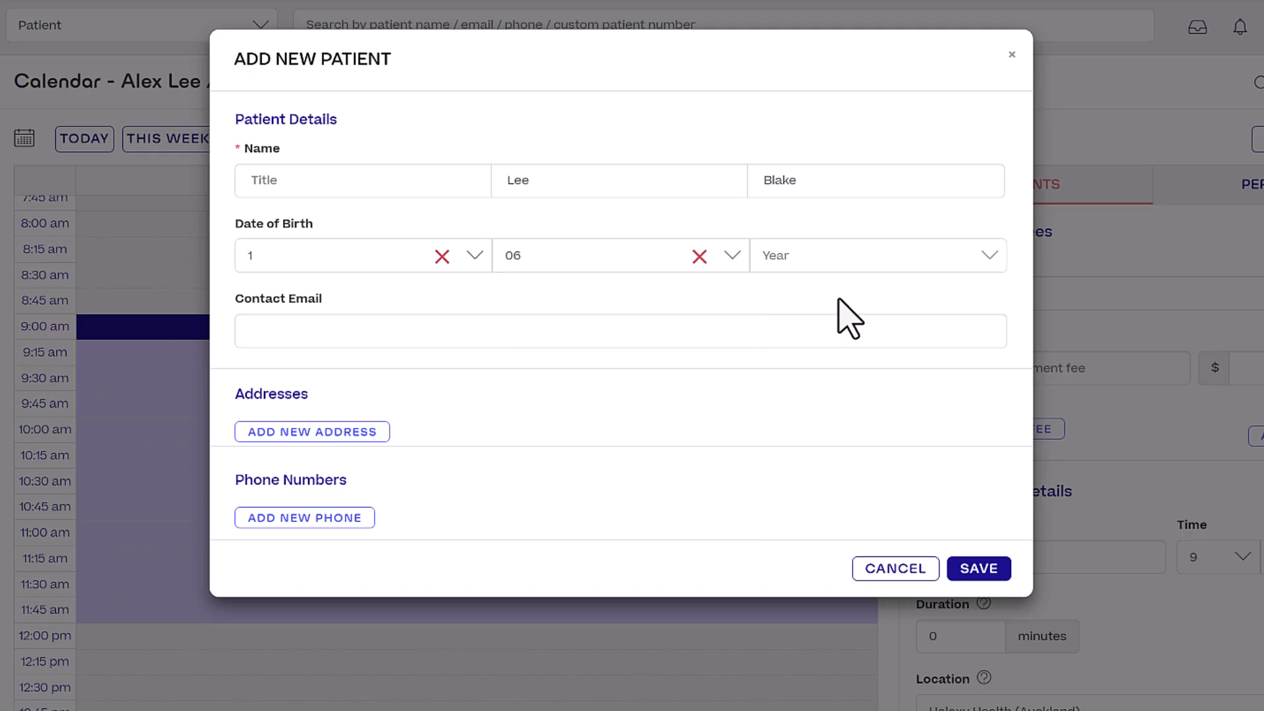
left_click(853, 260)
scroll(838, 444, "down", 10)
scroll(839, 427, "down", 6)
scroll(830, 428, "up", 4)
left_click(815, 344)
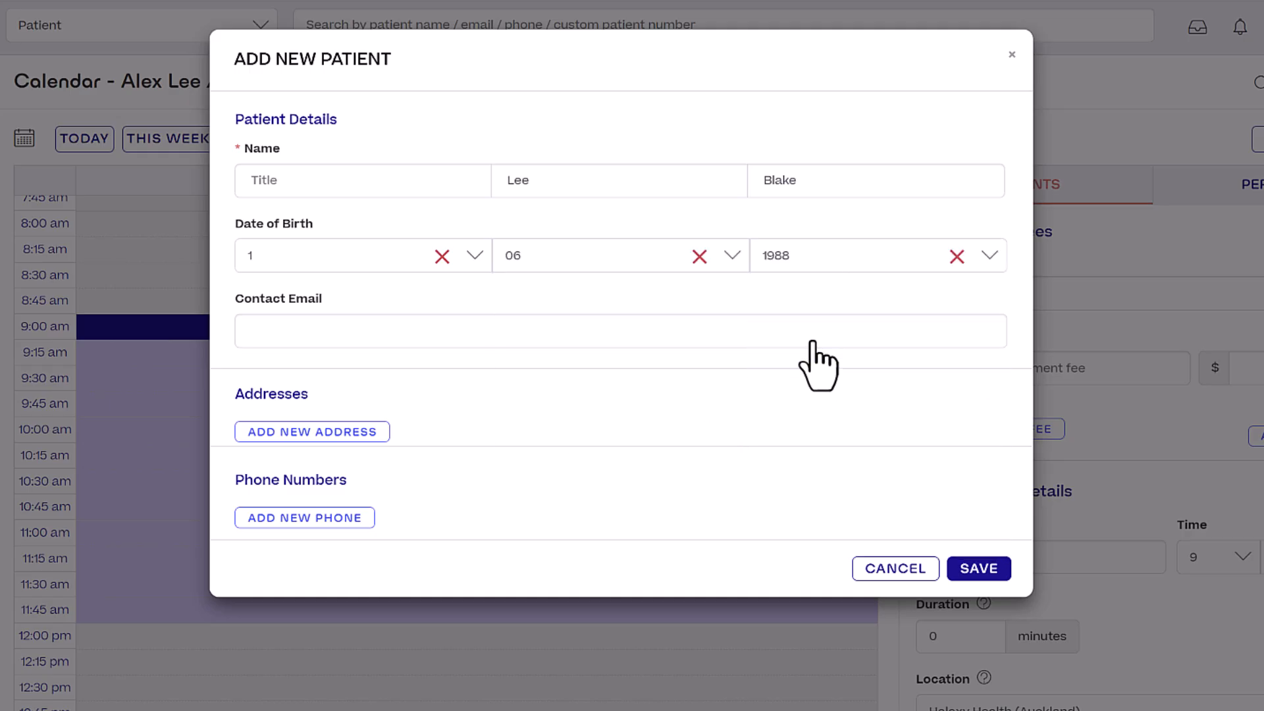
left_click(968, 570)
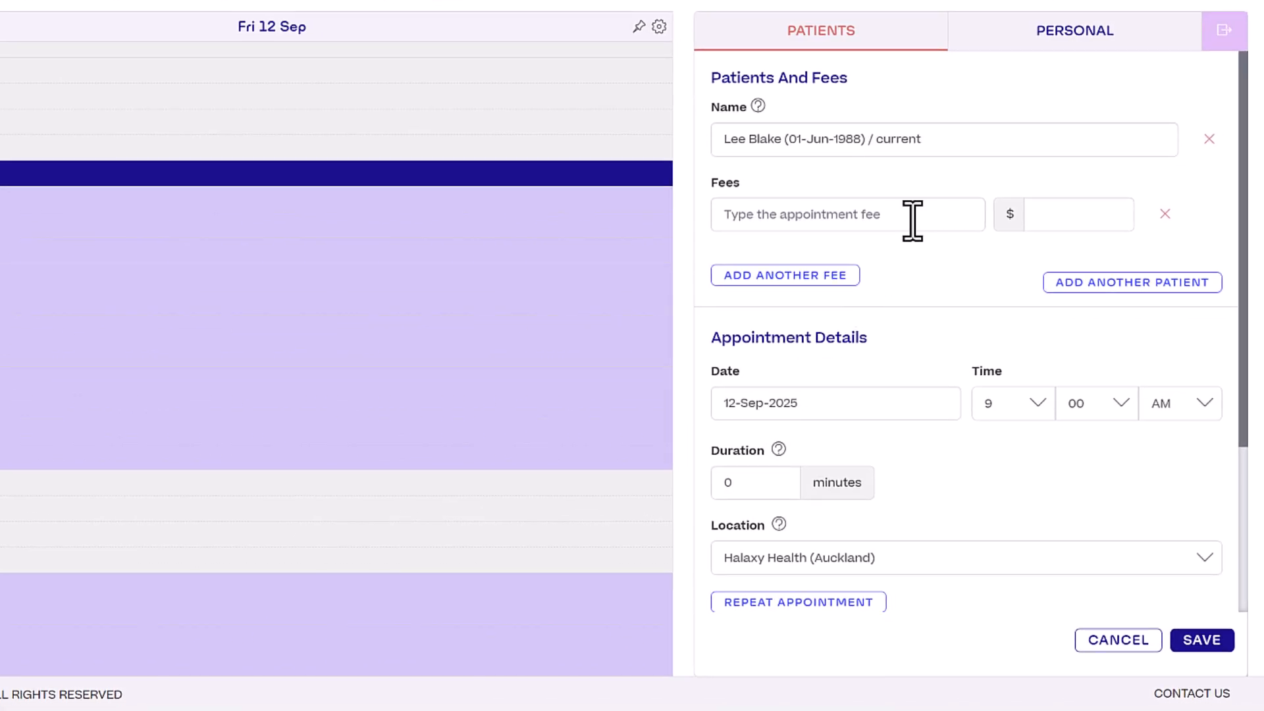
Import the ACC PHY3 Physiotherapy hourly-rate fee of $79.34, giving a 60-minute appointment.
left_click(912, 221)
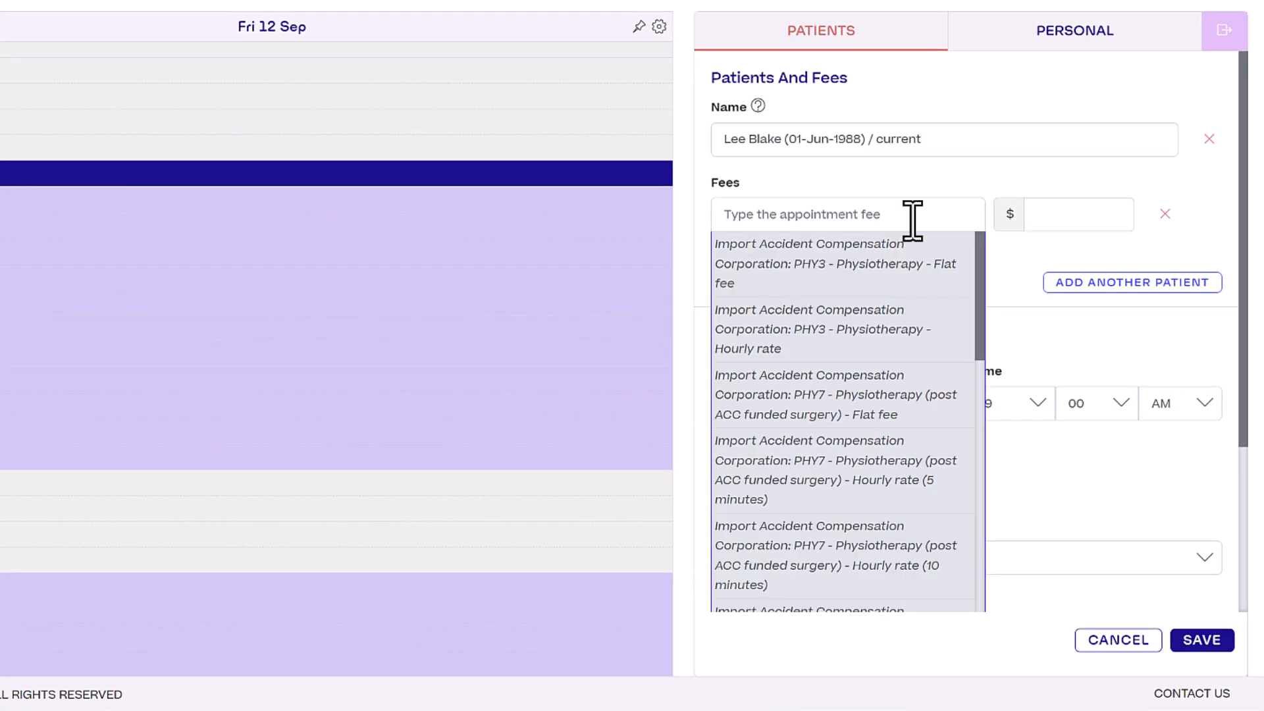
type("PHY3")
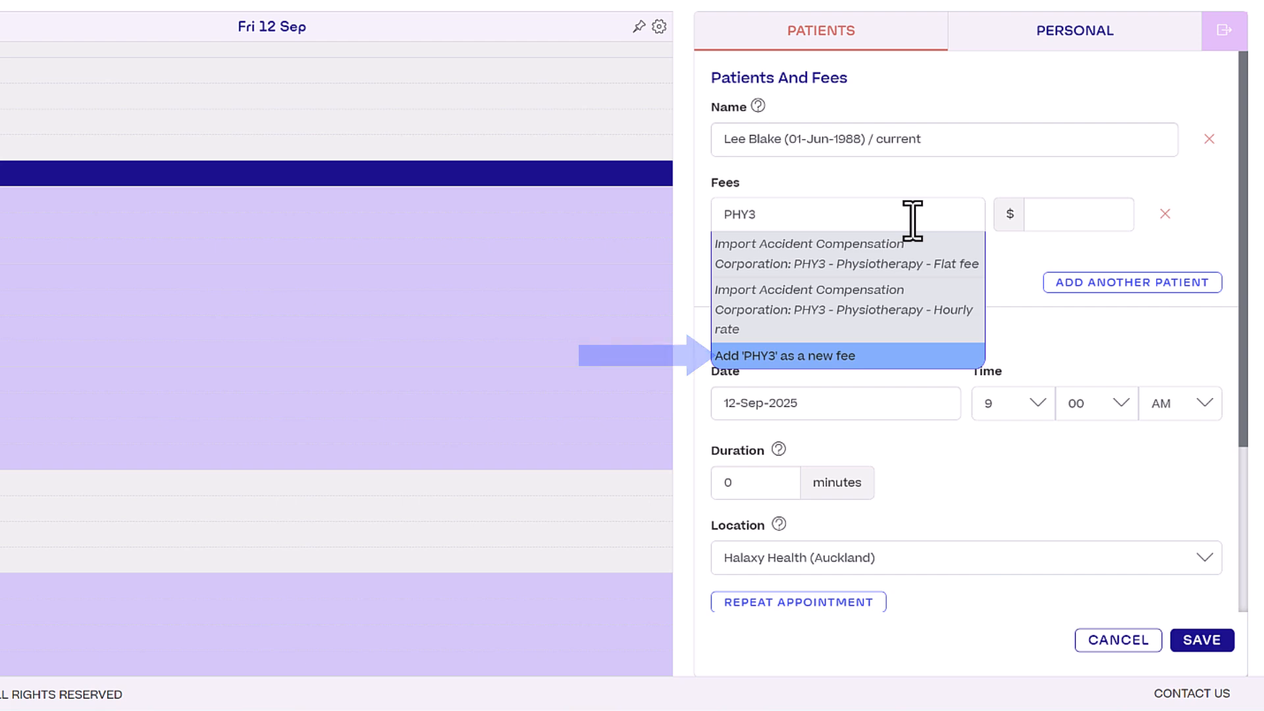
left_click(943, 314)
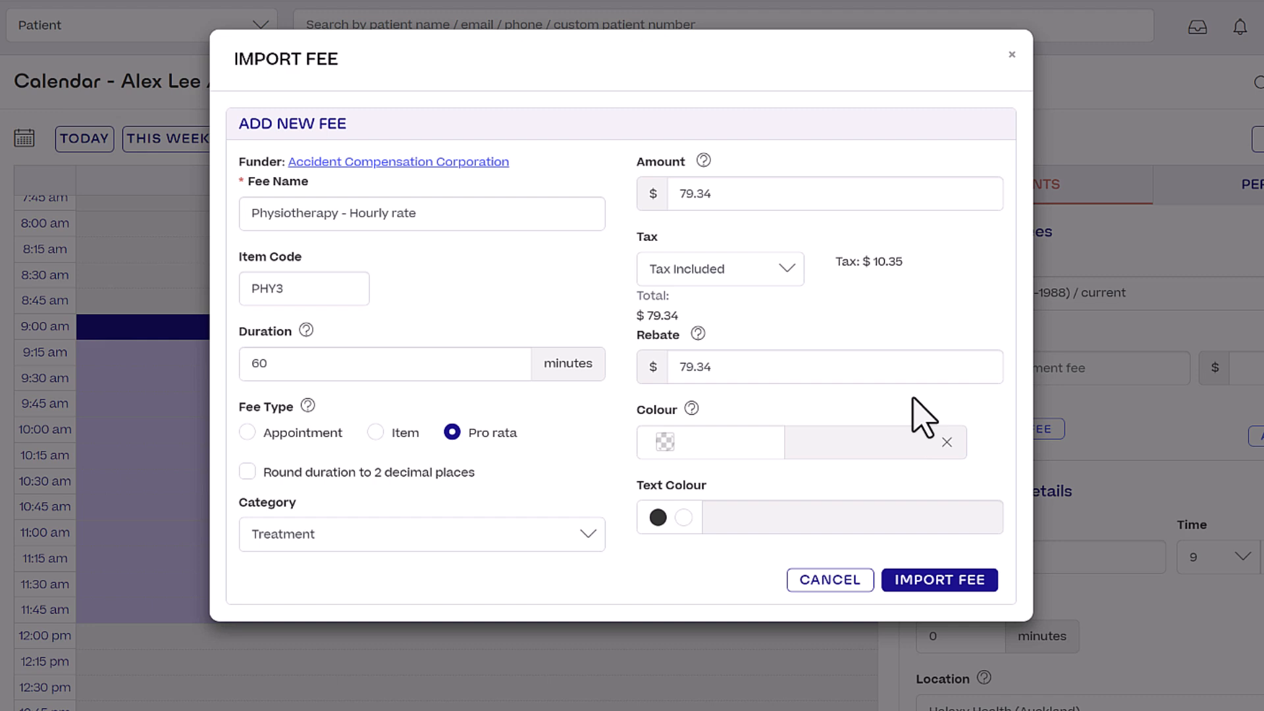
left_click(967, 583)
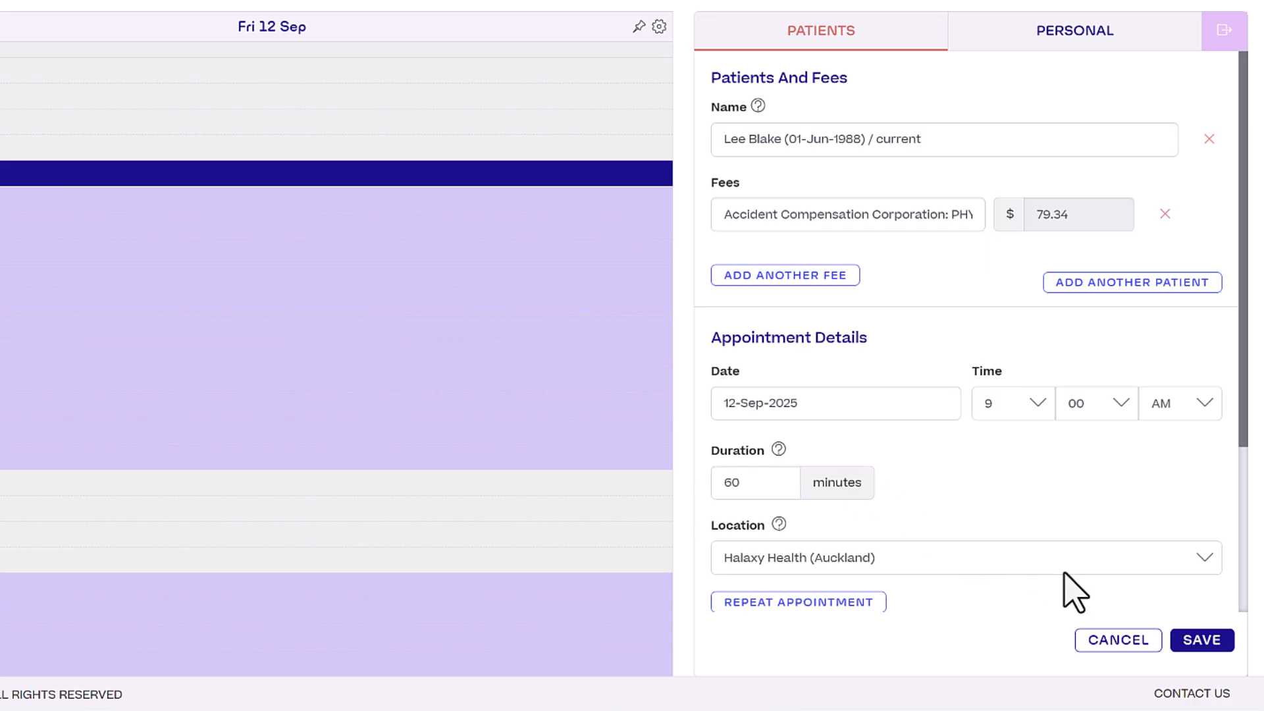
Save the 9:00–10:00 am appointment and open its unpaid ACC invoice 1778 for $79.34.
left_click(1207, 642)
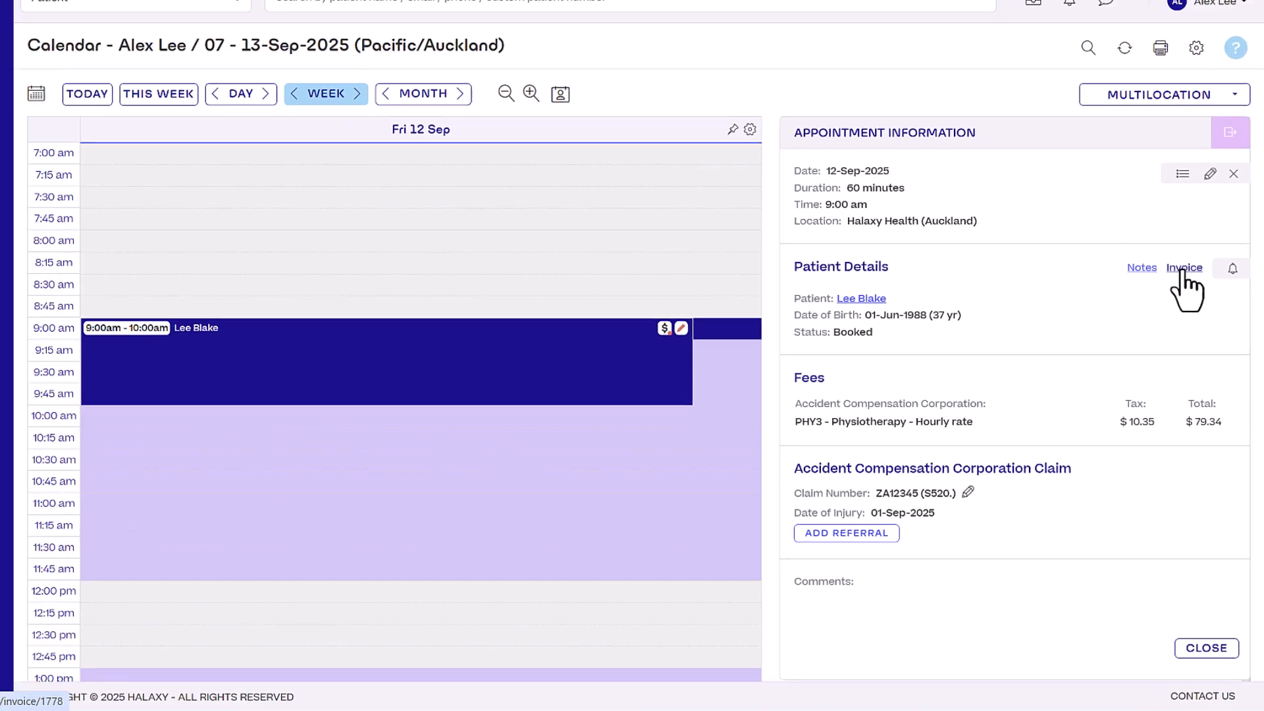
left_click(1170, 190)
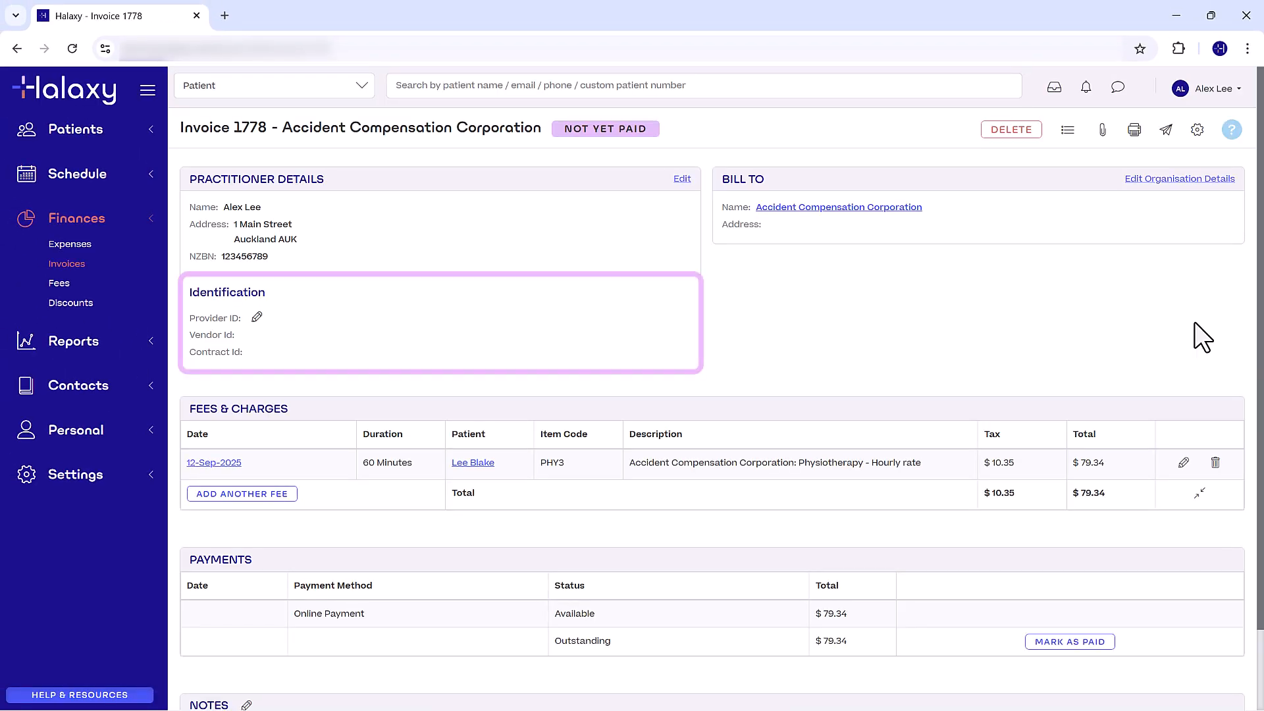